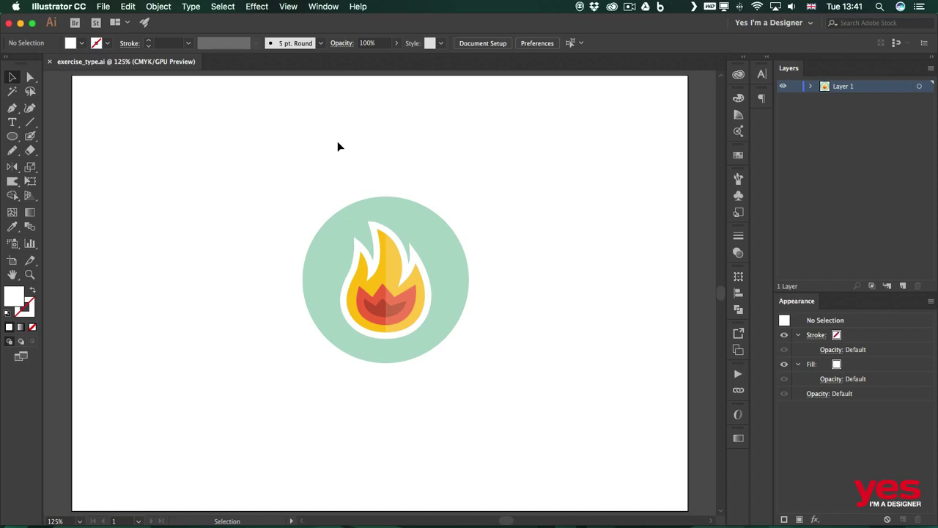
Draw a circle about 102 mm in diameter around the flame badge with the Ellipse tool
{"action": "key", "text": "t"}
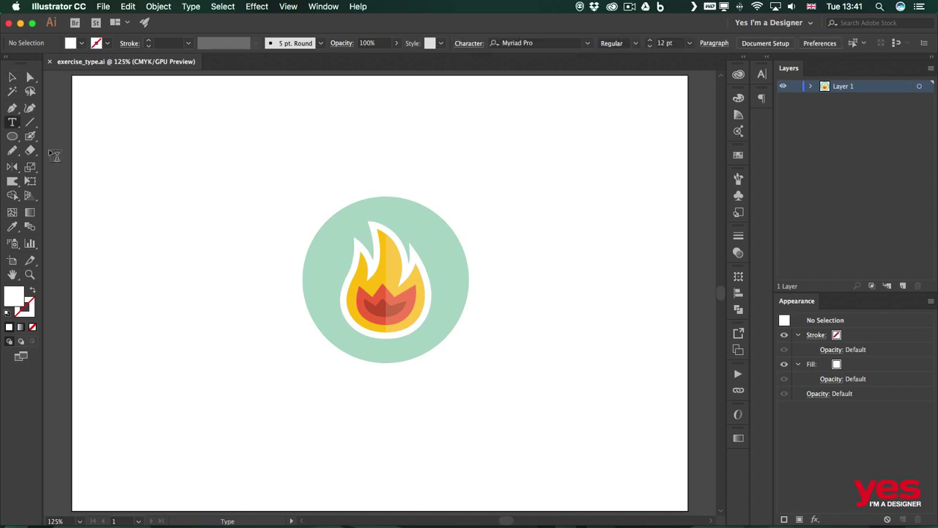
{"action": "left_click", "coordinate": [12, 137]}
{"action": "left_click_drag", "start_coordinate": [275, 184], "coordinate": [494, 369]}
{"action": "key", "text": "v"}
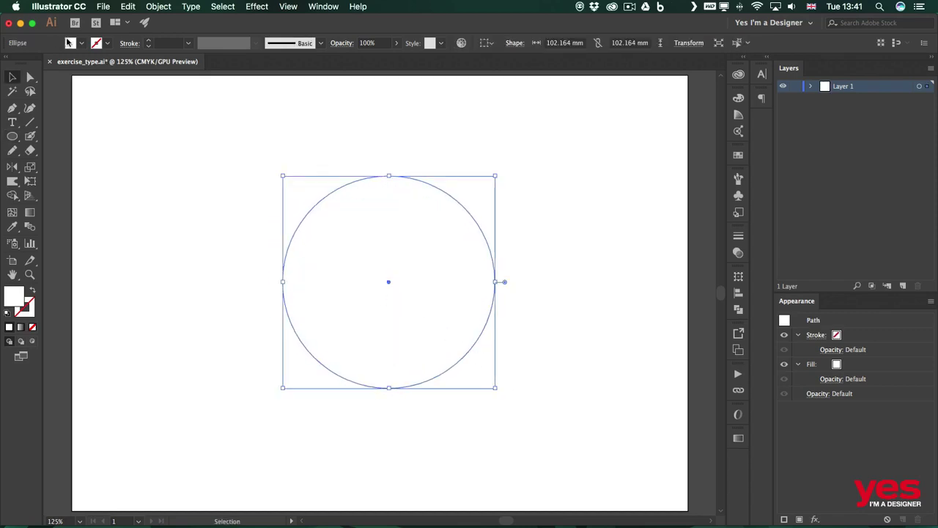
Swap the new circle's fill and stroke, leaving it unfilled, and set its outline colour to black
{"action": "key", "text": "shift+x"}
{"action": "left_click", "coordinate": [95, 42]}
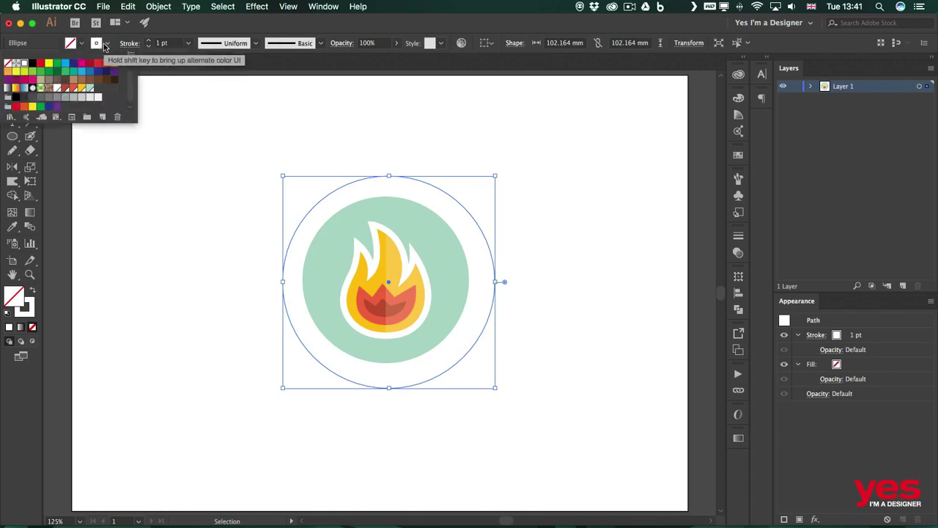
{"action": "left_click", "coordinate": [33, 63]}
{"action": "left_click", "coordinate": [620, 199]}
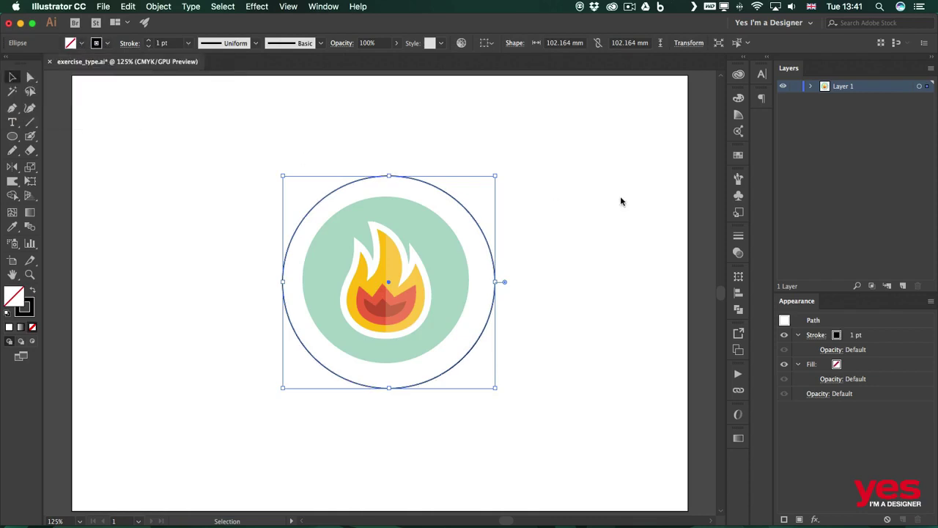
{"action": "left_click", "coordinate": [553, 186]}
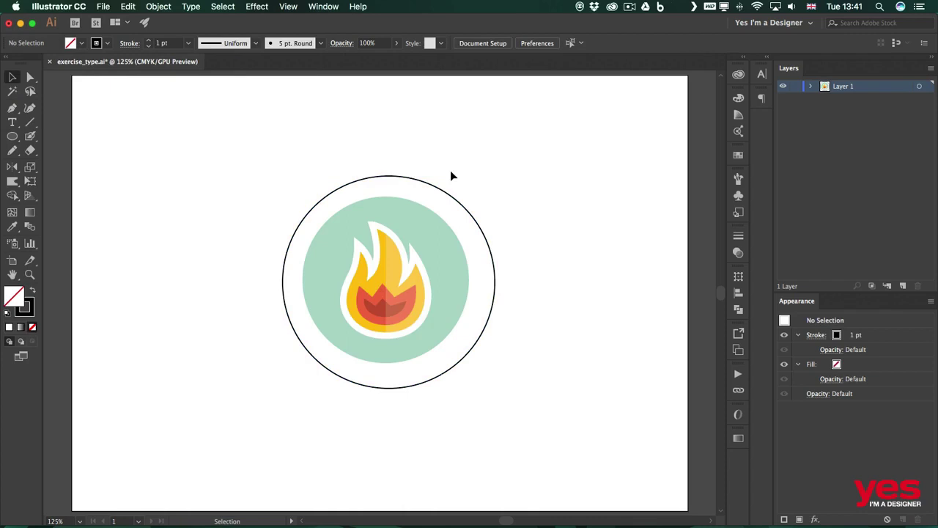
Align the outer circle and the flame badge on their horizontal and vertical centres
{"action": "left_click_drag", "start_coordinate": [460, 176], "coordinate": [348, 266]}
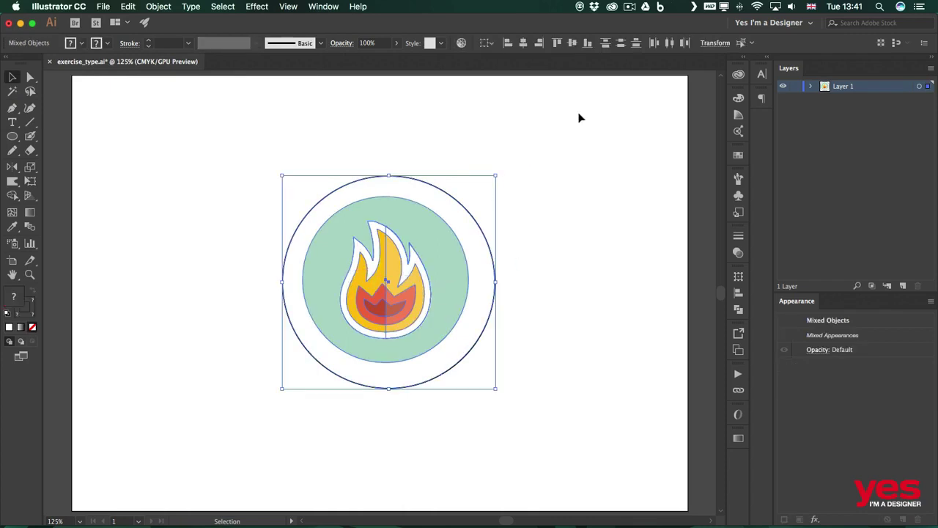
{"action": "left_click", "coordinate": [523, 43]}
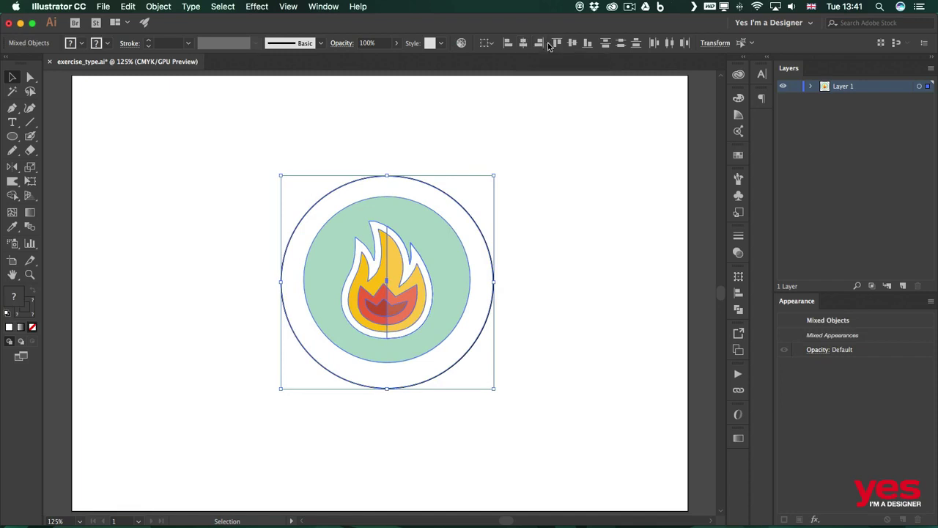
{"action": "left_click", "coordinate": [573, 42]}
{"action": "left_click", "coordinate": [565, 265]}
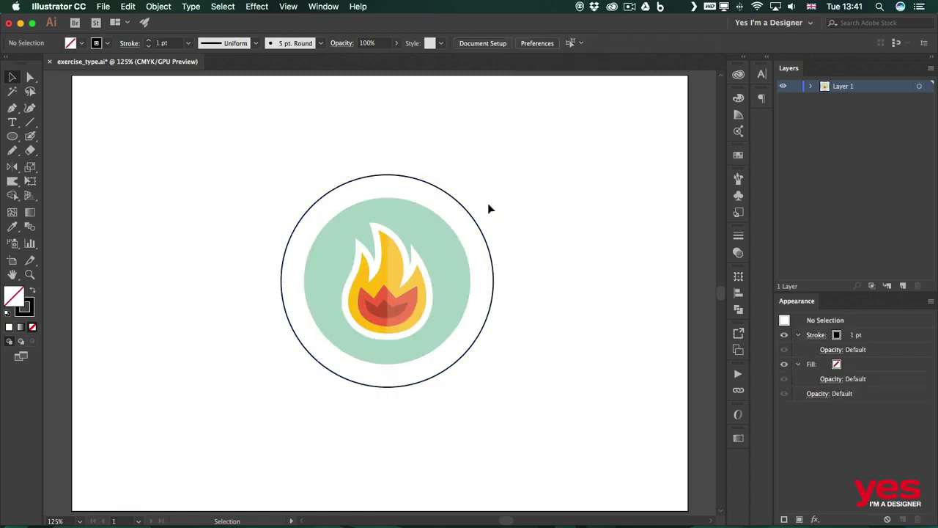
Duplicate the outer circle in front of itself and hide the lower copy in Layer 1
{"action": "left_click", "coordinate": [473, 217]}
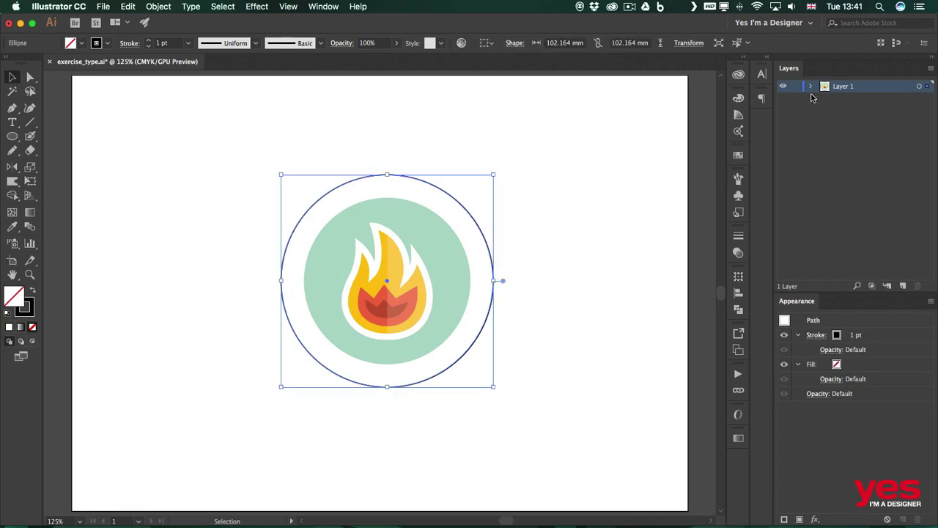
{"action": "left_click", "coordinate": [810, 86]}
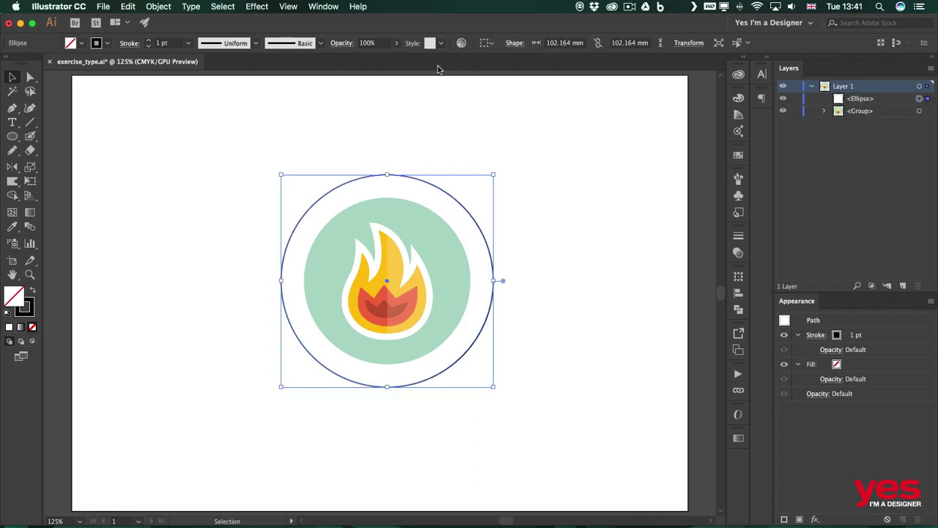
{"action": "left_click", "coordinate": [131, 7]}
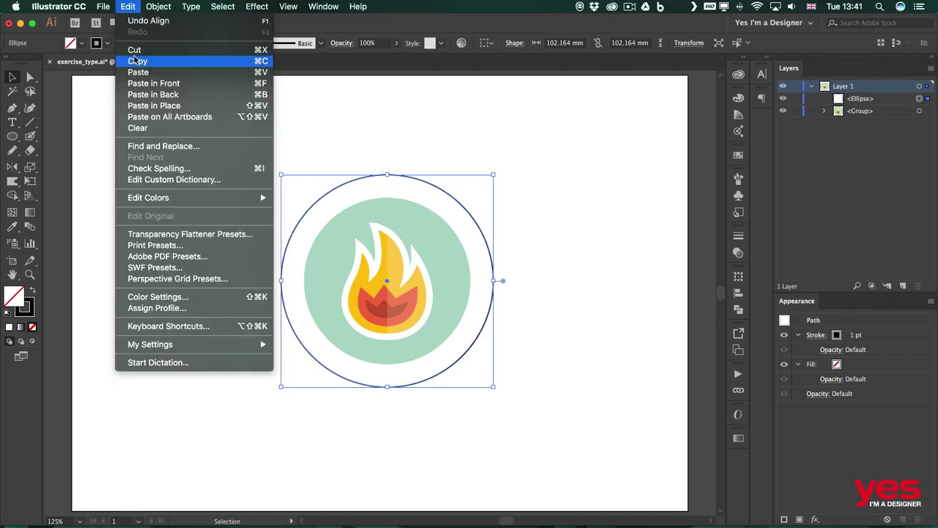
{"action": "left_click", "coordinate": [136, 61]}
{"action": "left_click", "coordinate": [128, 6]}
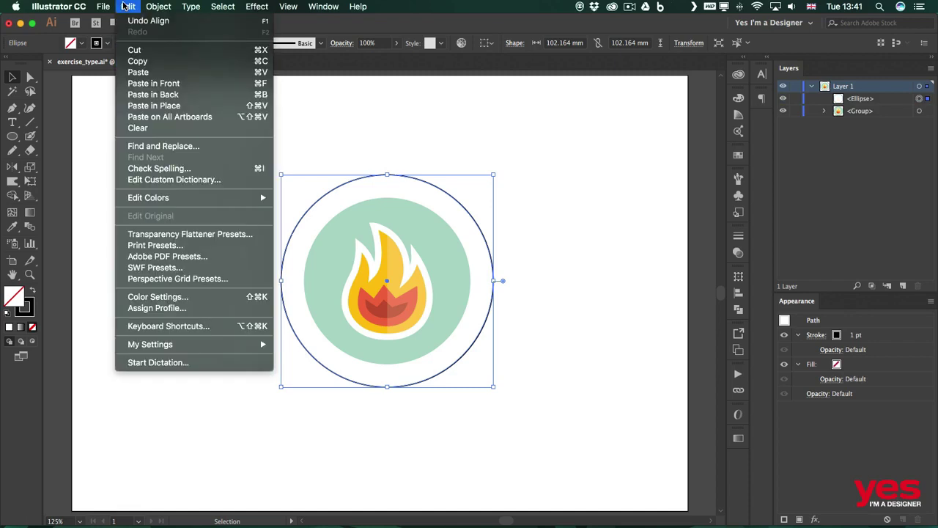
{"action": "left_click", "coordinate": [154, 84]}
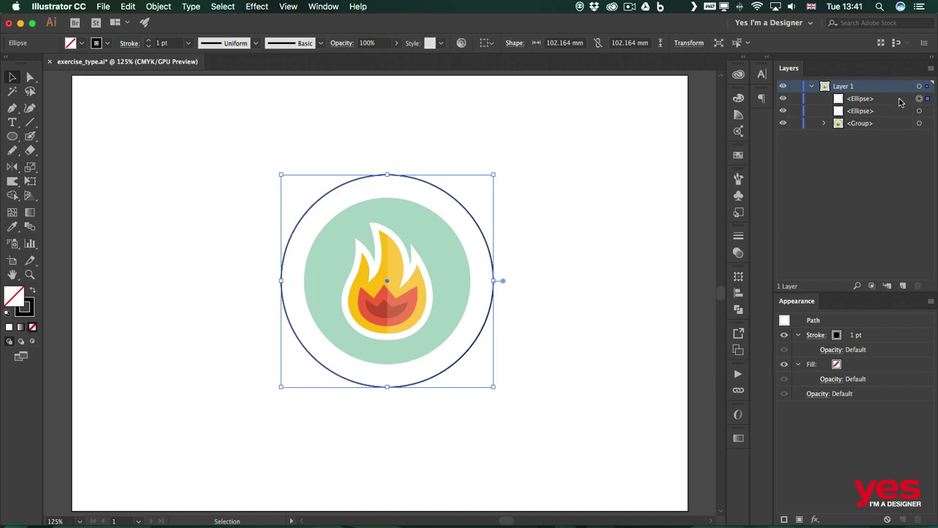
{"action": "left_click", "coordinate": [783, 110]}
Turn the visible circle into a type path starting on its left side and enter the text "Typography"
{"action": "key", "text": "t"}
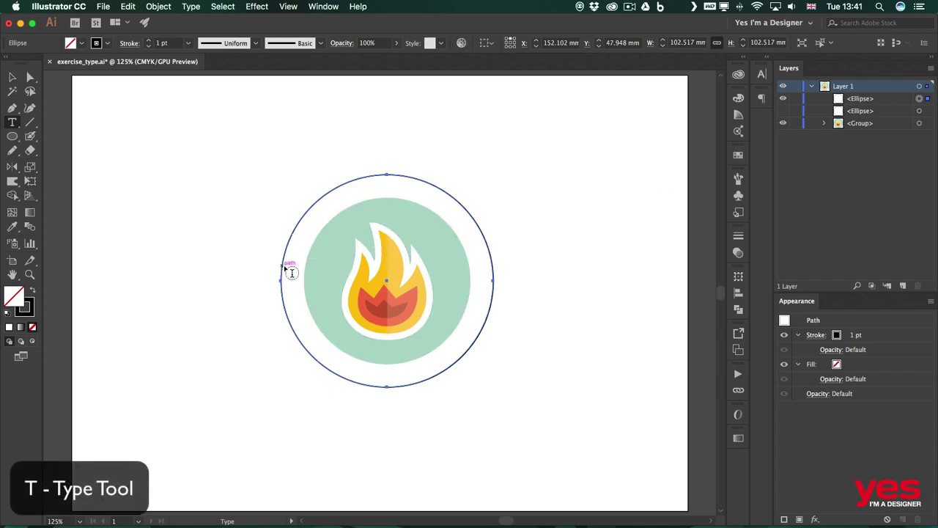
{"action": "key", "text": "alt"}
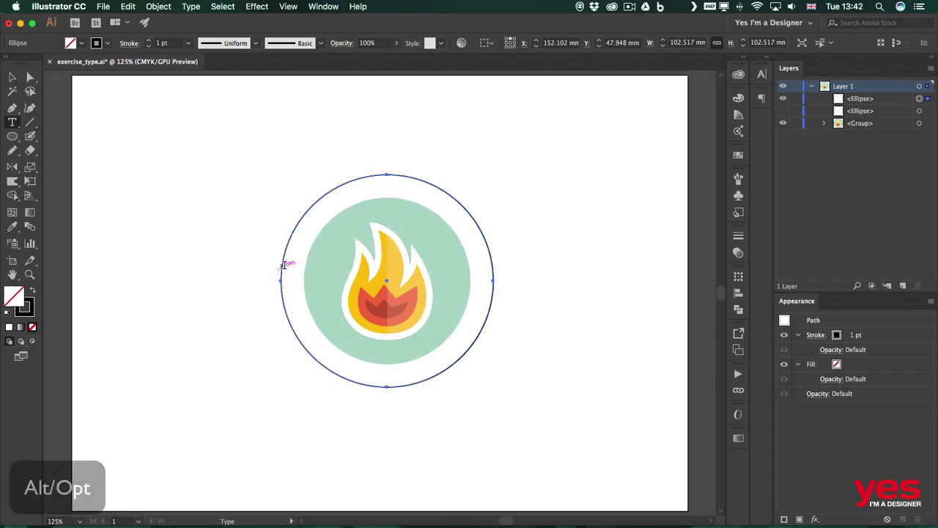
{"action": "left_click", "coordinate": [281, 262]}
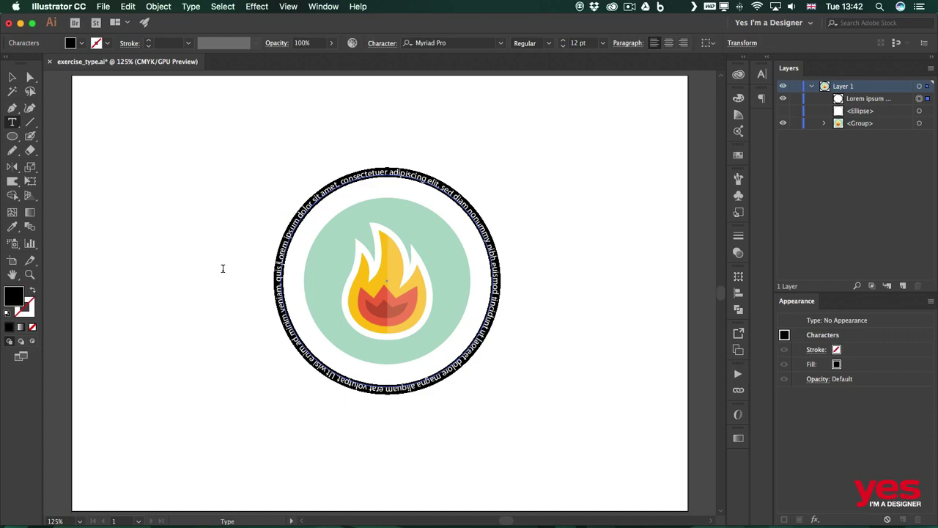
{"action": "type", "text": "Typography"}
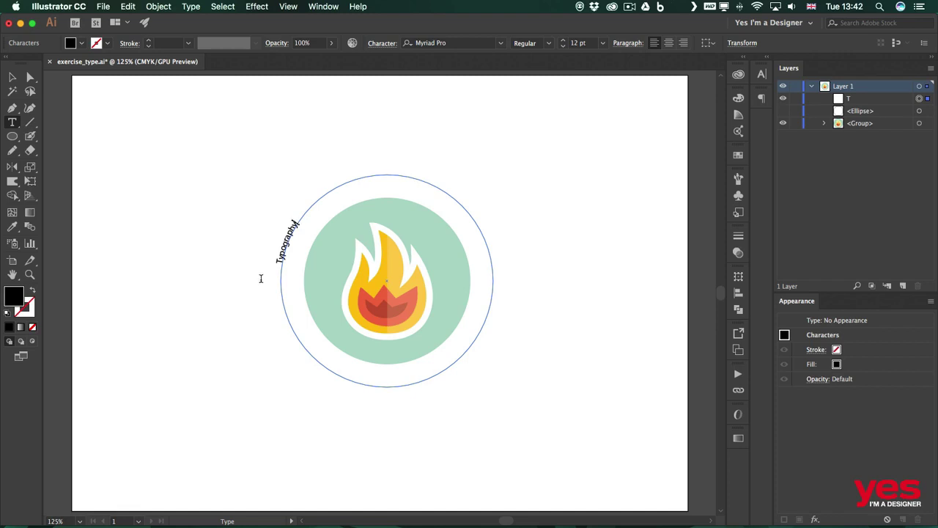
{"action": "key", "text": "Escape"}
Apply the blue Phosphate Solid 43.16 pt character style from My Library to the whole word on the path
{"action": "left_click_drag", "start_coordinate": [293, 225], "coordinate": [277, 262]}
{"action": "left_click", "coordinate": [278, 261]}
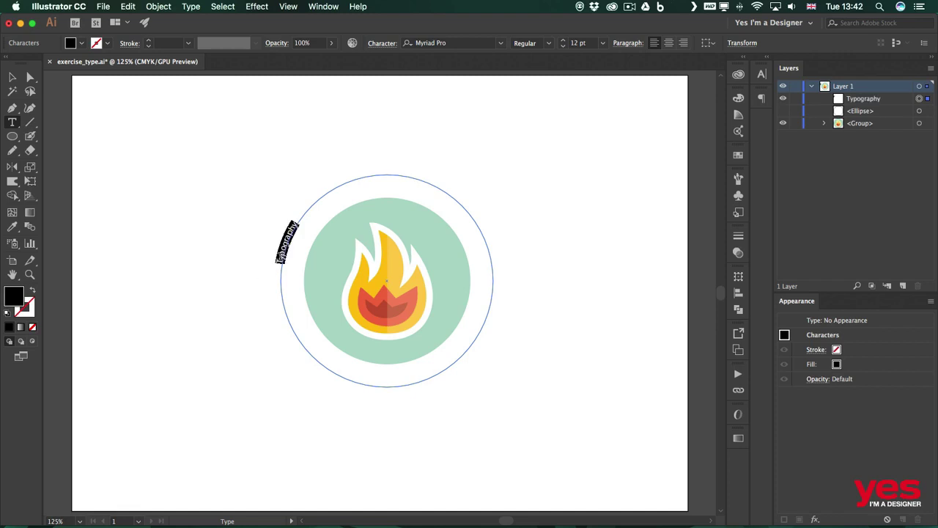
{"action": "double_click", "coordinate": [279, 261]}
{"action": "left_click", "coordinate": [737, 72]}
{"action": "left_click", "coordinate": [607, 185]}
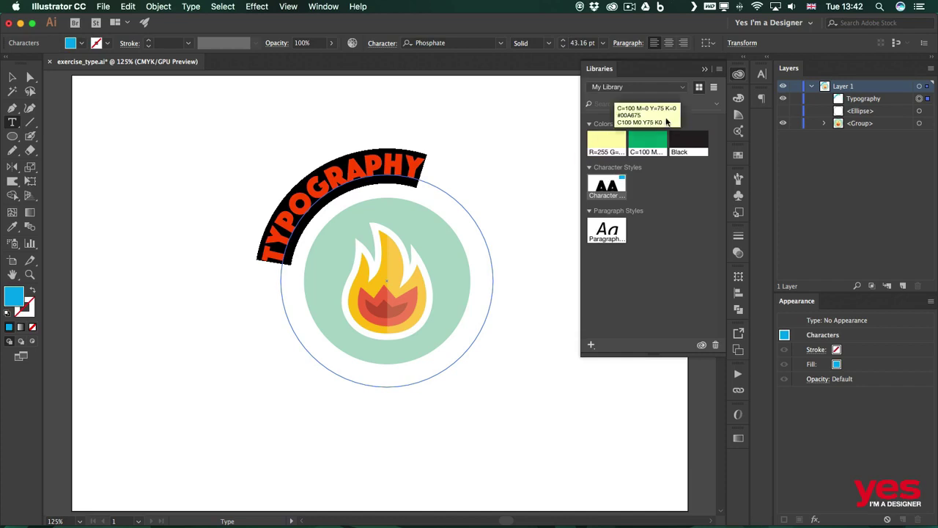
{"action": "left_click", "coordinate": [318, 177]}
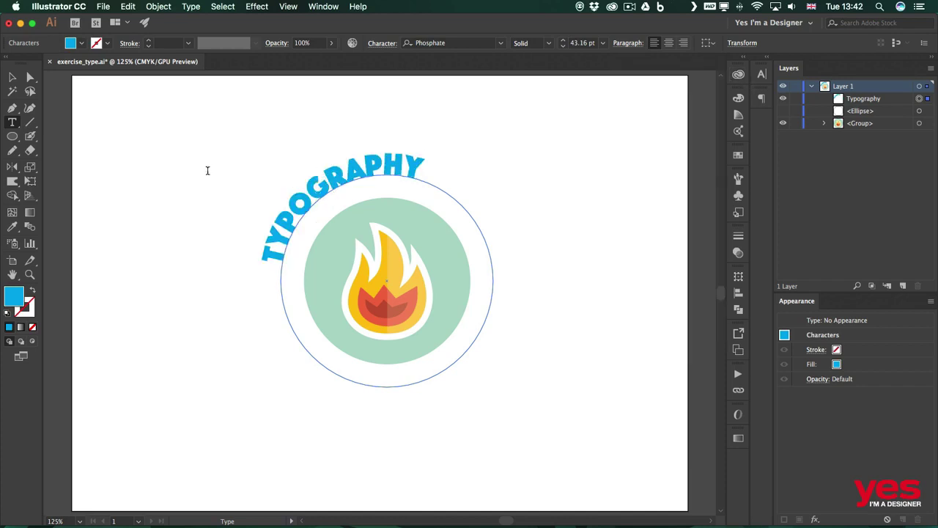
Move the path text's start and end brackets to the circle's left and right anchor points and centre-align the text
{"action": "left_click", "coordinate": [30, 77]}
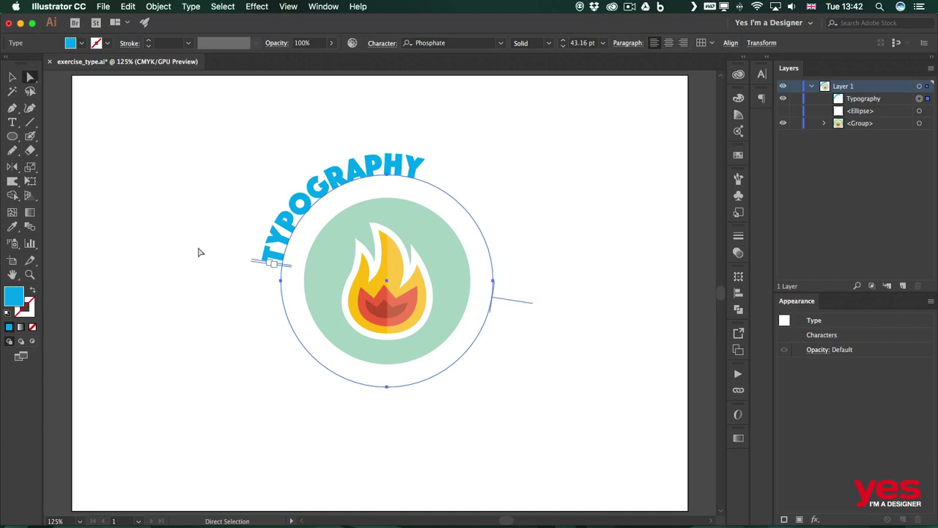
{"action": "left_click_drag", "start_coordinate": [253, 267], "coordinate": [498, 282]}
{"action": "left_click_drag", "start_coordinate": [276, 265], "coordinate": [270, 283]}
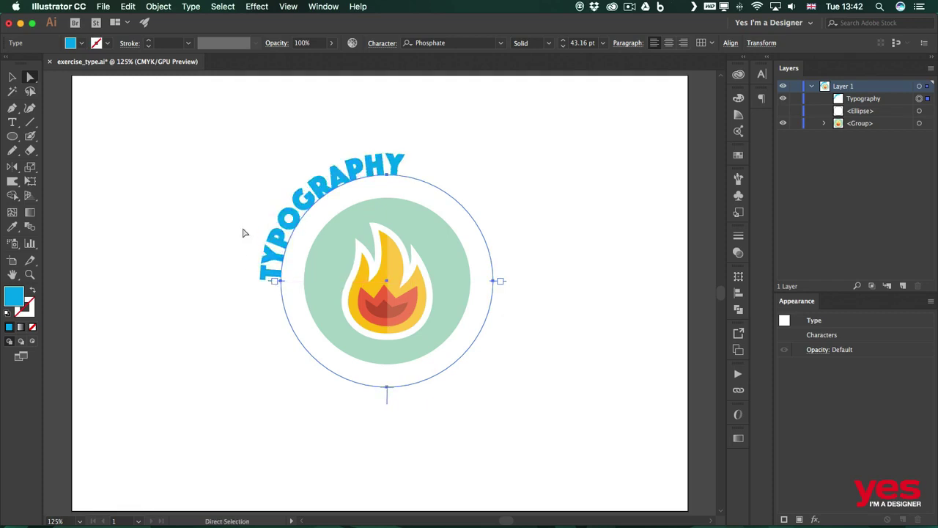
{"action": "left_click", "coordinate": [671, 43]}
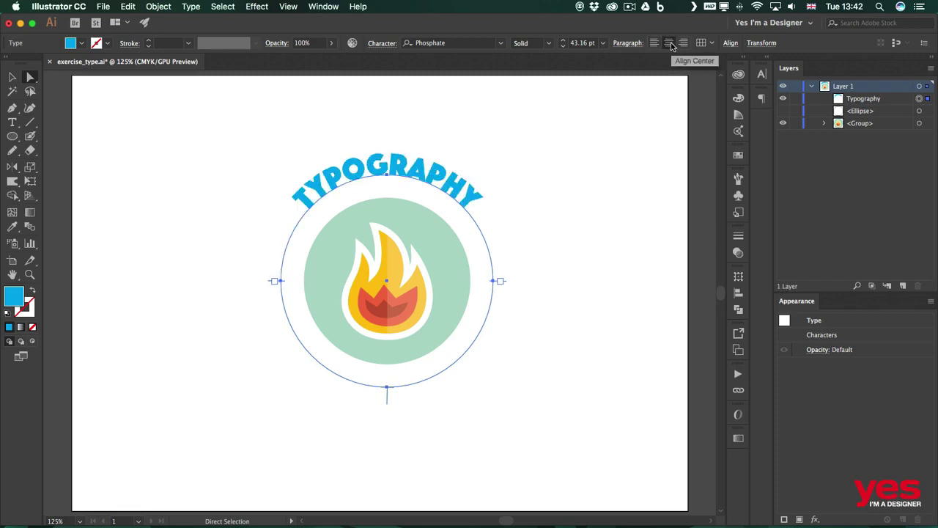
{"action": "left_click", "coordinate": [529, 201]}
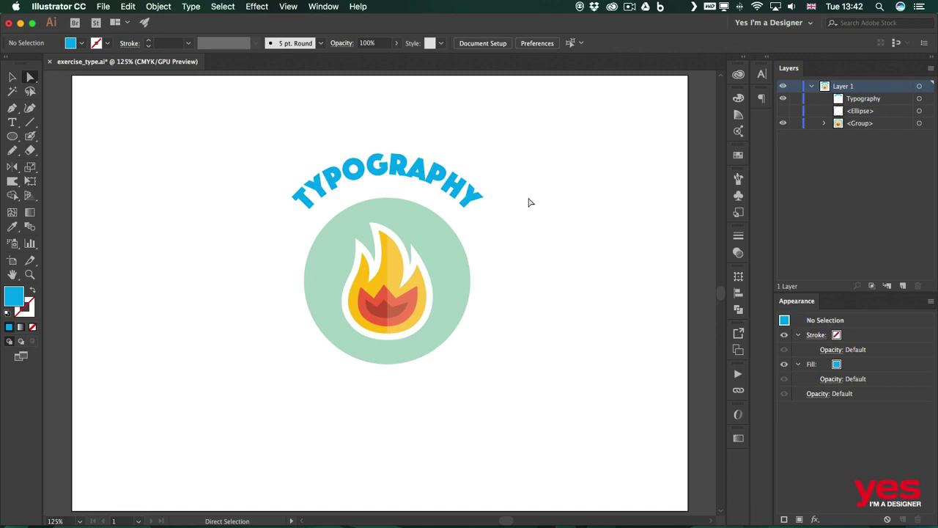
Enlarge the whole curved word to 51.16 pt
{"action": "left_click", "coordinate": [440, 180]}
{"action": "double_click", "coordinate": [431, 176]}
{"action": "key", "text": "ctrl+a"}
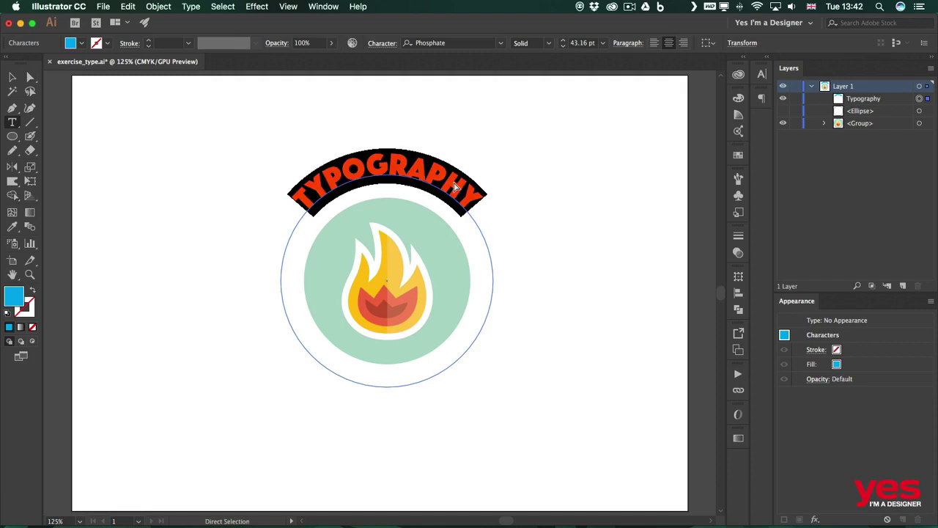
{"action": "key", "text": "super+shift+period"}
{"action": "key", "text": "super+shift+period"}
{"action": "key", "text": "super+shift+period"}
{"action": "key", "text": "super+shift+period"}
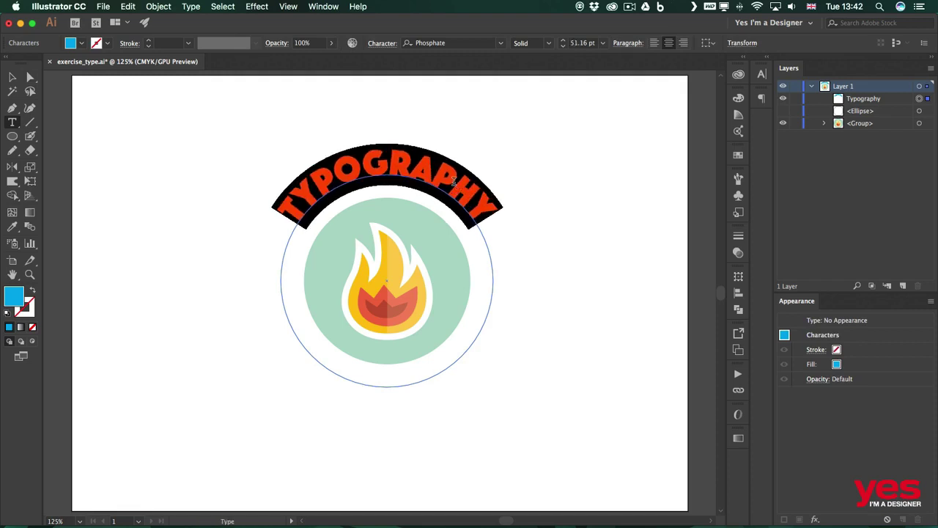
Change the curved word's Phosphate font style to Inline
{"action": "left_click", "coordinate": [548, 43]}
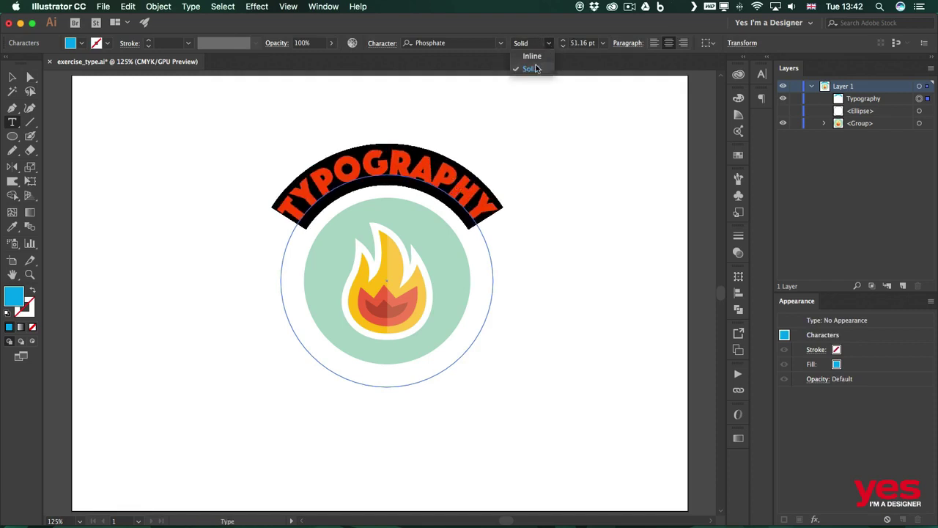
{"action": "left_click", "coordinate": [538, 59]}
{"action": "left_click", "coordinate": [488, 193]}
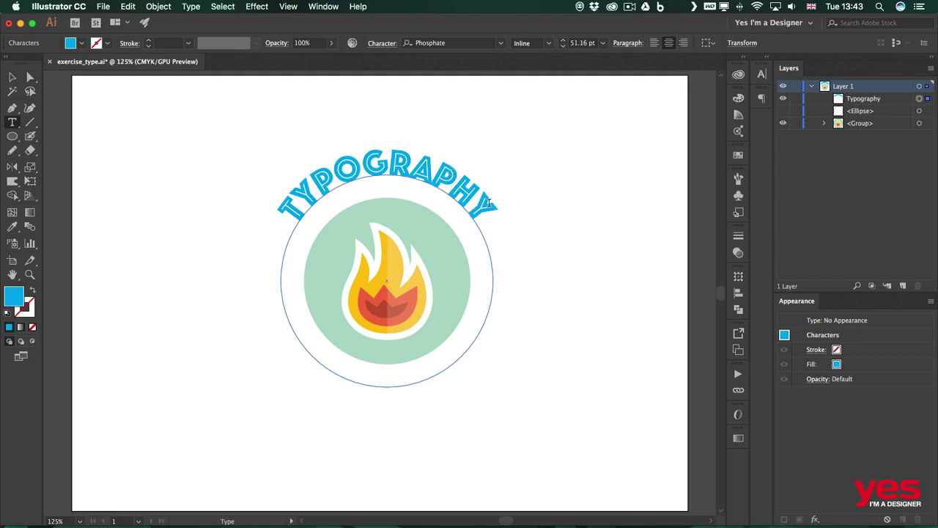
Fill the curved word with the red swatch R=231 G=52 B=76
{"action": "left_click_drag", "start_coordinate": [490, 209], "coordinate": [91, 190]}
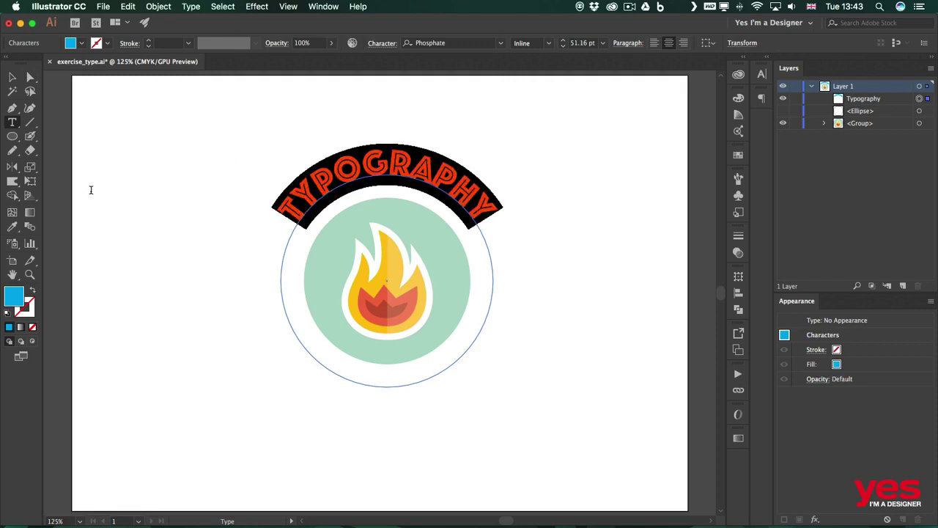
{"action": "left_click", "coordinate": [80, 46]}
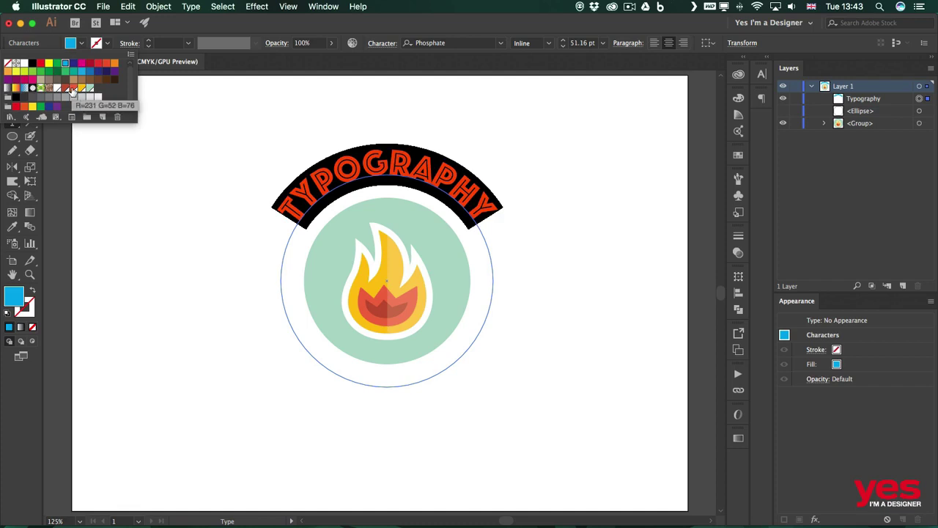
{"action": "left_click", "coordinate": [72, 89]}
{"action": "left_click", "coordinate": [434, 167]}
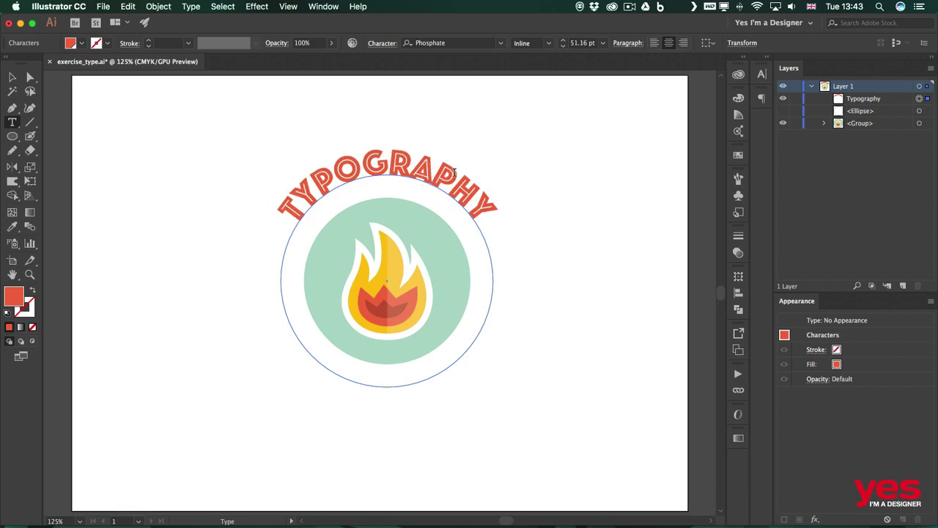
Adjust the kerning between individual letters of the curved word to even out the spacing, and finish editing the text
{"action": "key", "text": "space"}
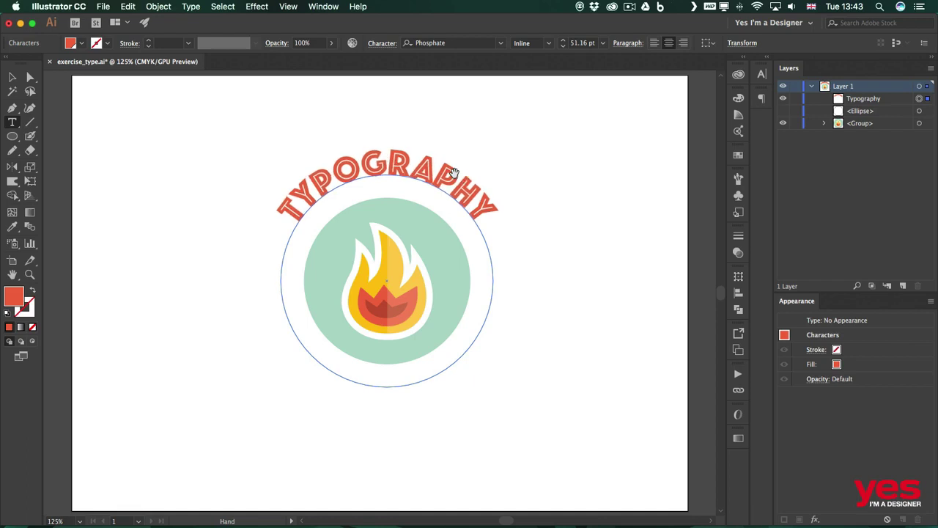
{"action": "key", "text": "Right"}
{"action": "key", "text": "alt+Right"}
{"action": "key", "text": "alt+Right"}
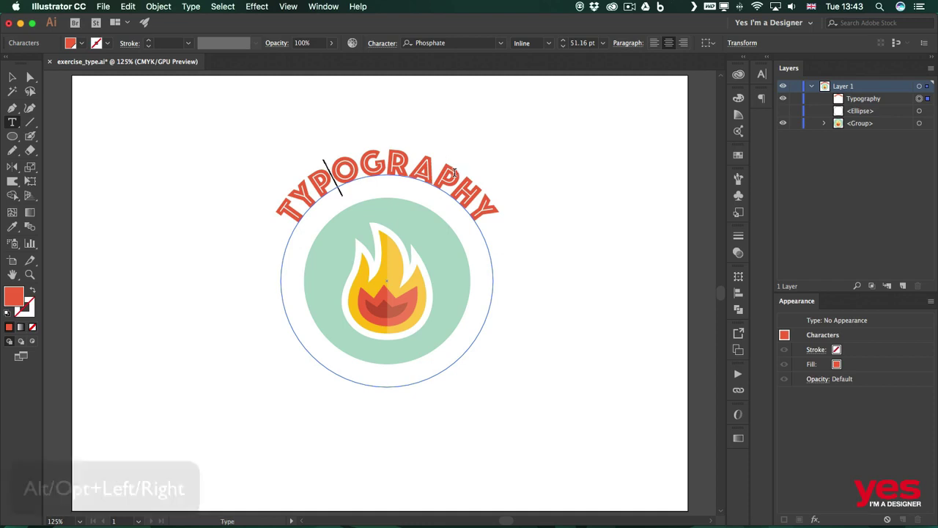
{"action": "key", "text": "space"}
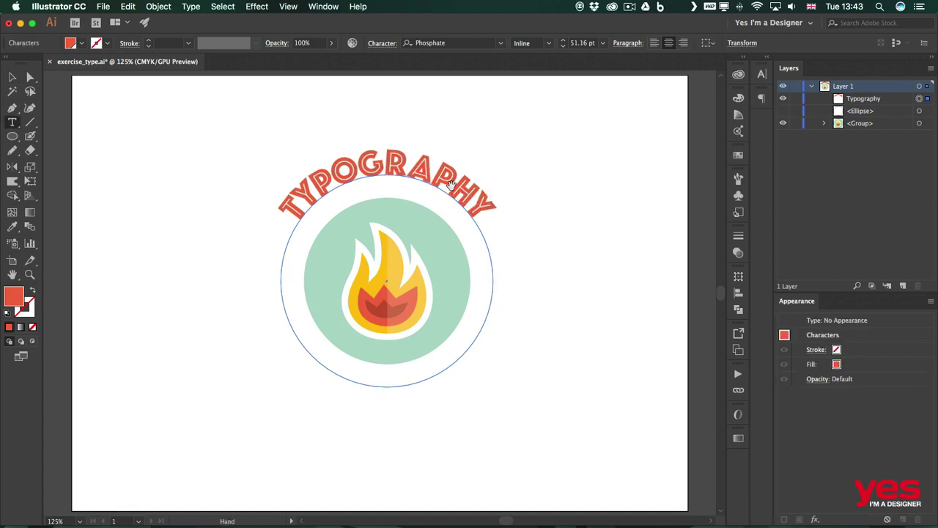
{"action": "key", "text": "Escape"}
{"action": "left_click", "coordinate": [539, 178]}
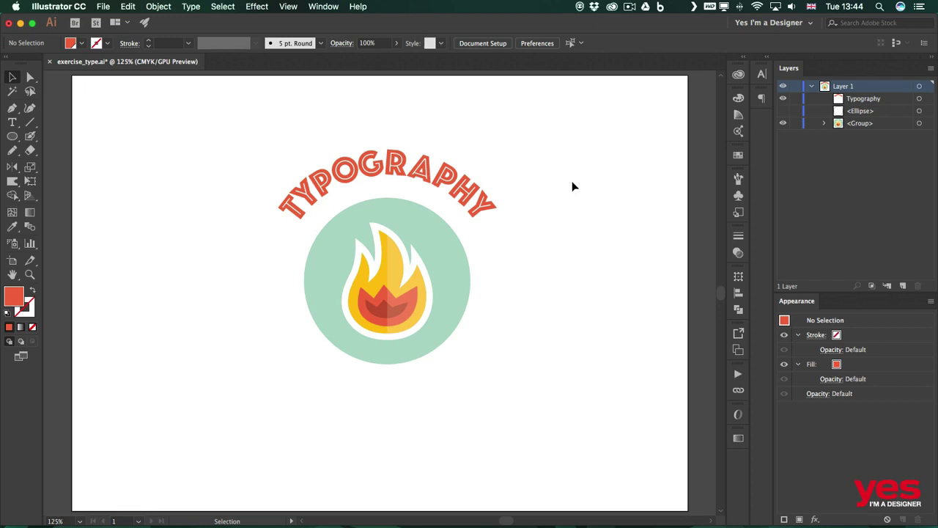
Copy all the characters of the curved Typography text and leave text editing
{"action": "left_click", "coordinate": [390, 167]}
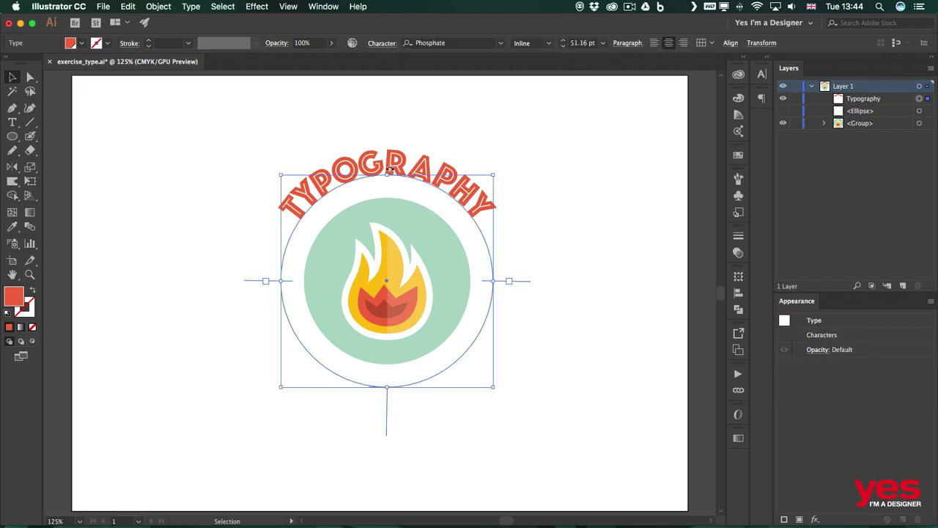
{"action": "double_click", "coordinate": [392, 167]}
{"action": "key", "text": "super+a"}
{"action": "key", "text": "ctrl+c"}
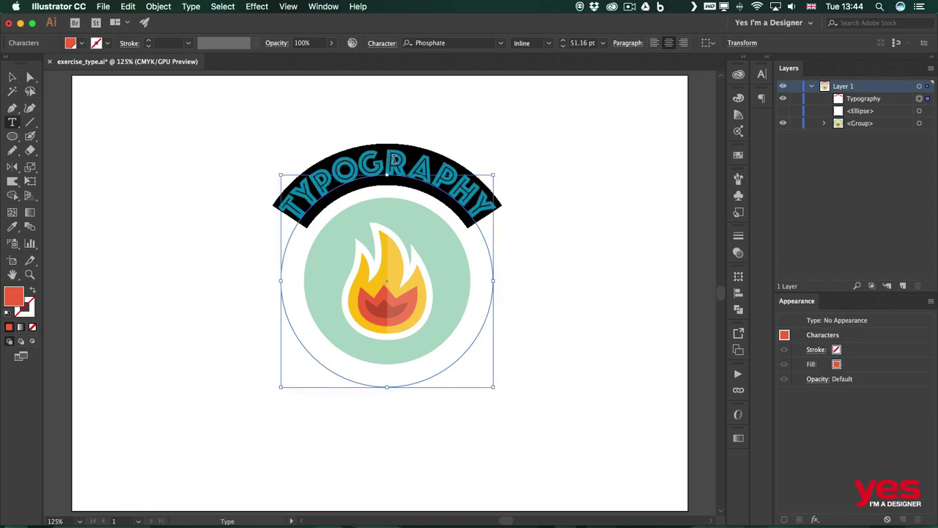
{"action": "key", "text": "Escape"}
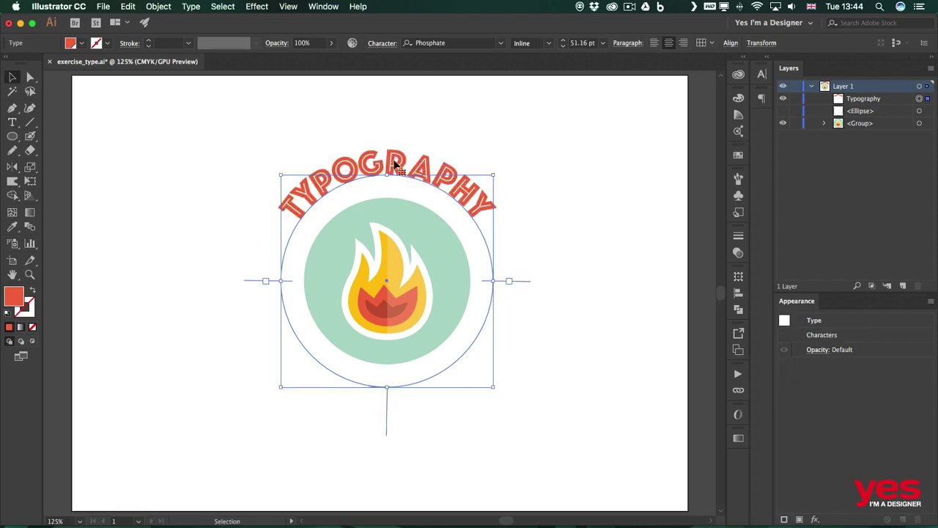
Hide the Typography text object and show the spare circle around the badge
{"action": "left_click", "coordinate": [573, 183]}
{"action": "left_click", "coordinate": [783, 100]}
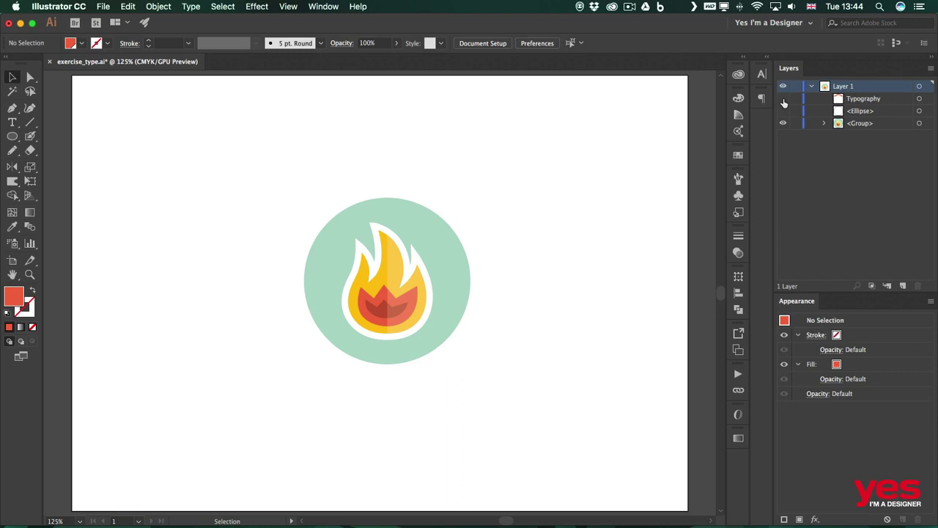
{"action": "left_click", "coordinate": [783, 110]}
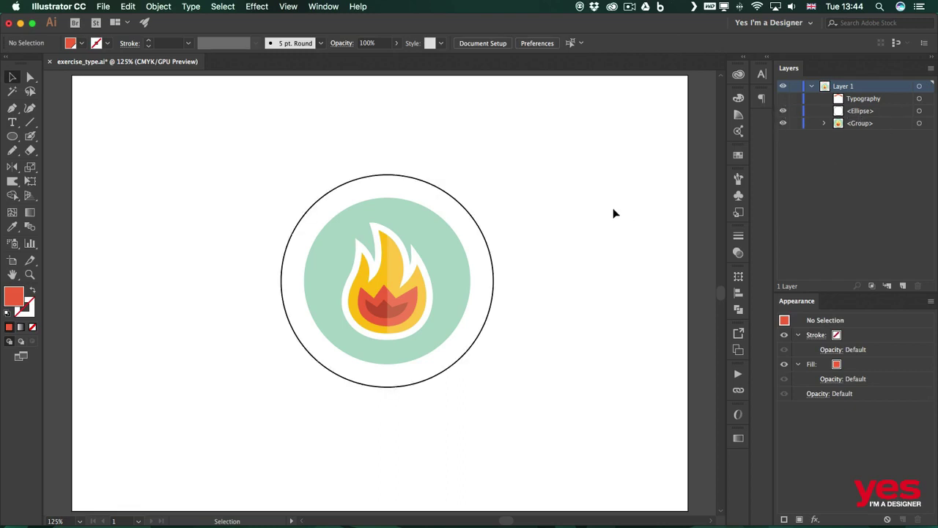
Paste the copied styled text along the spare circle's path and replace its wording with Adventures
{"action": "key", "text": "t"}
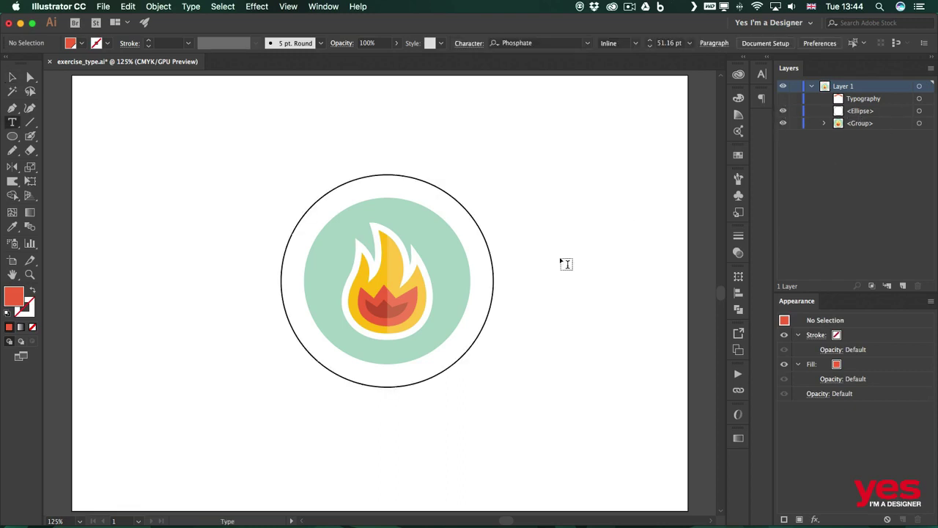
{"action": "left_click", "coordinate": [309, 352]}
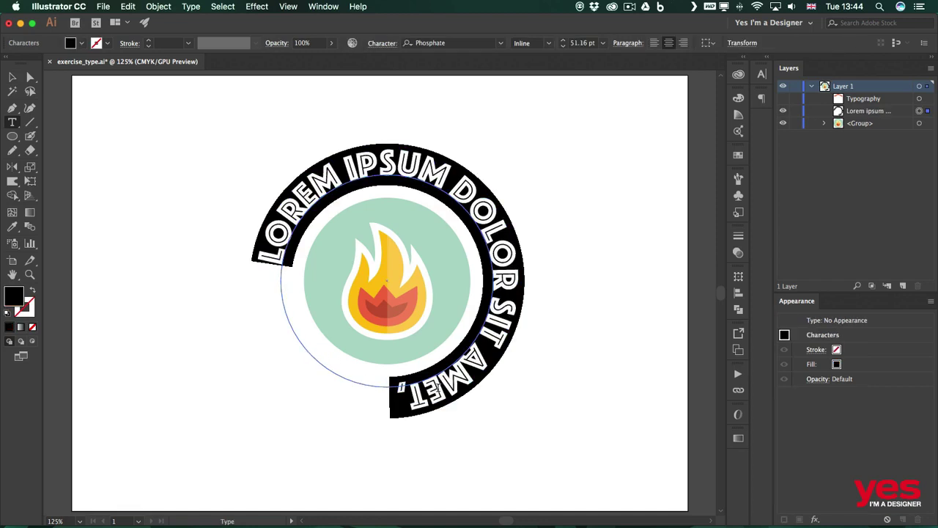
{"action": "key", "text": "ctrl+v"}
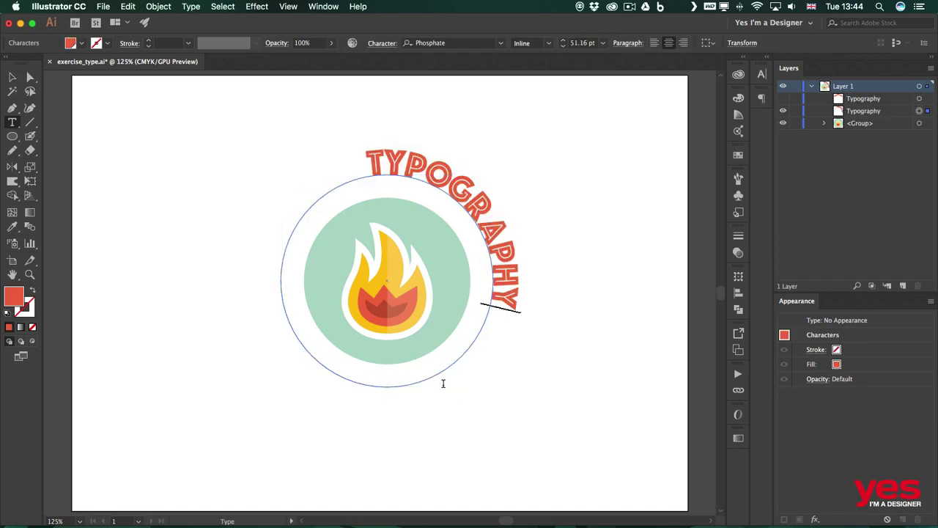
{"action": "key", "text": "ctrl+a"}
{"action": "type", "text": "ADV"}
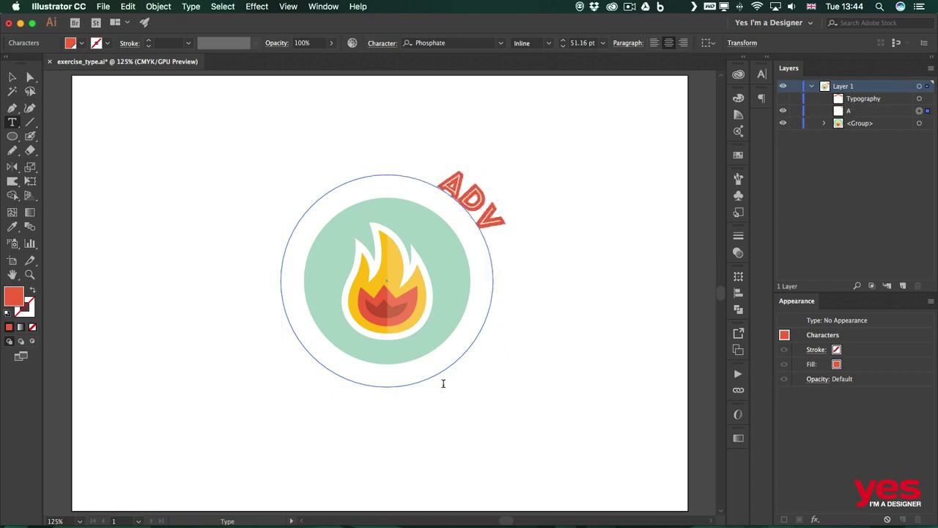
{"action": "type", "text": "ENTURES"}
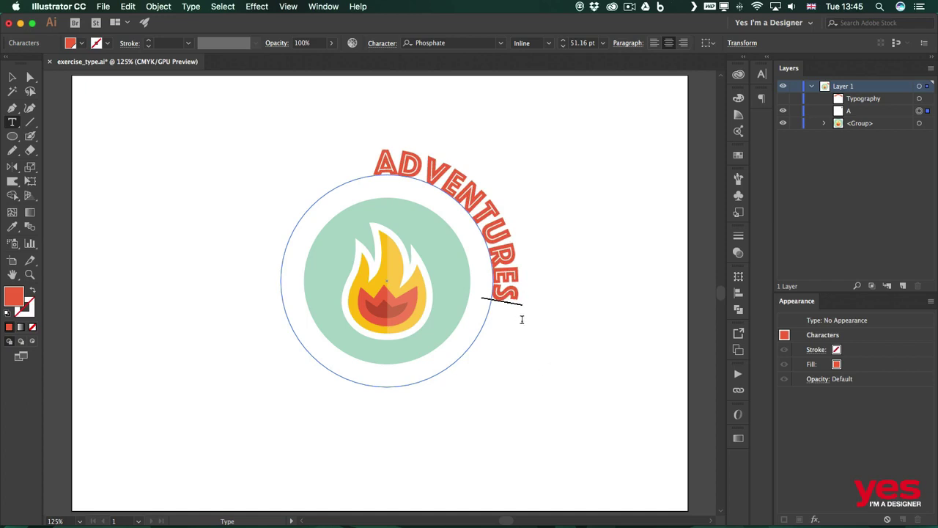
Fill the whole Adventures word with the yellow swatch R=255 G=195 B=0 and finish editing the text
{"action": "key", "text": "super+a"}
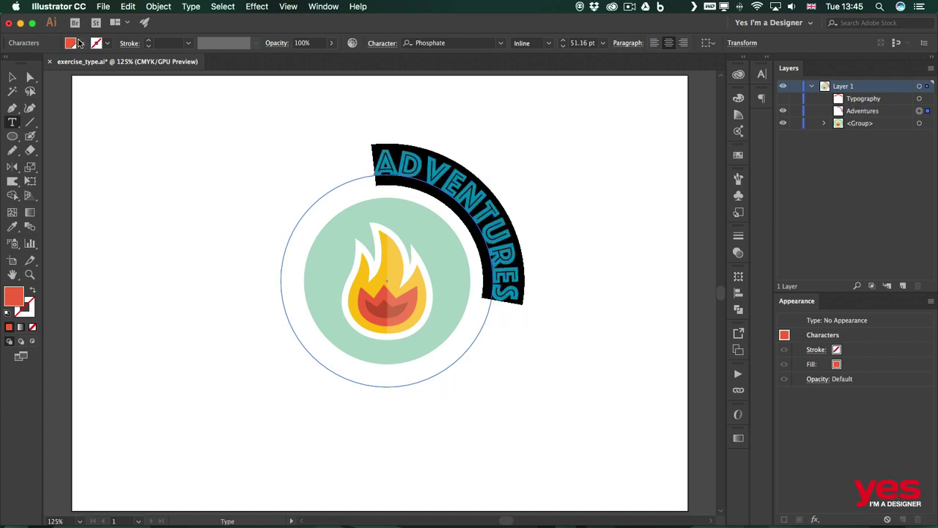
{"action": "left_click", "coordinate": [81, 42]}
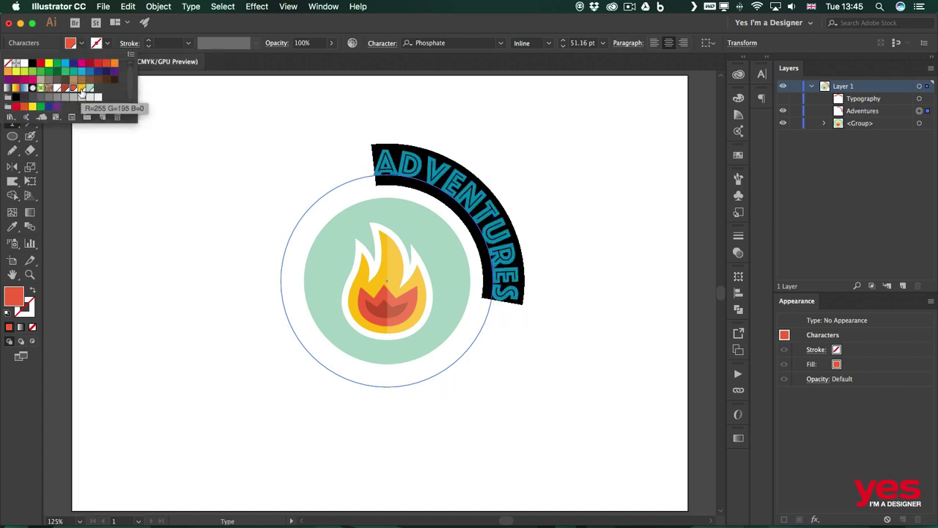
{"action": "left_click", "coordinate": [82, 88]}
{"action": "left_click", "coordinate": [434, 176]}
{"action": "left_click", "coordinate": [451, 175]}
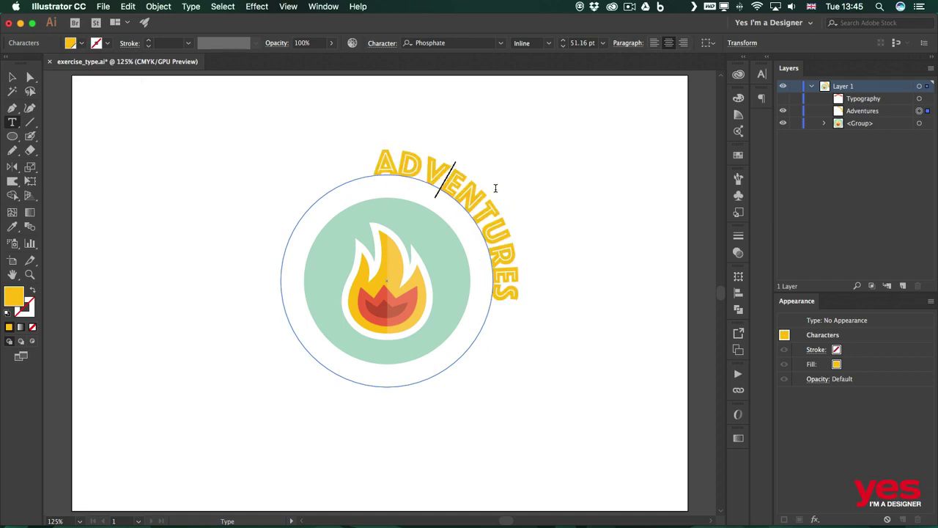
{"action": "key", "text": "Escape"}
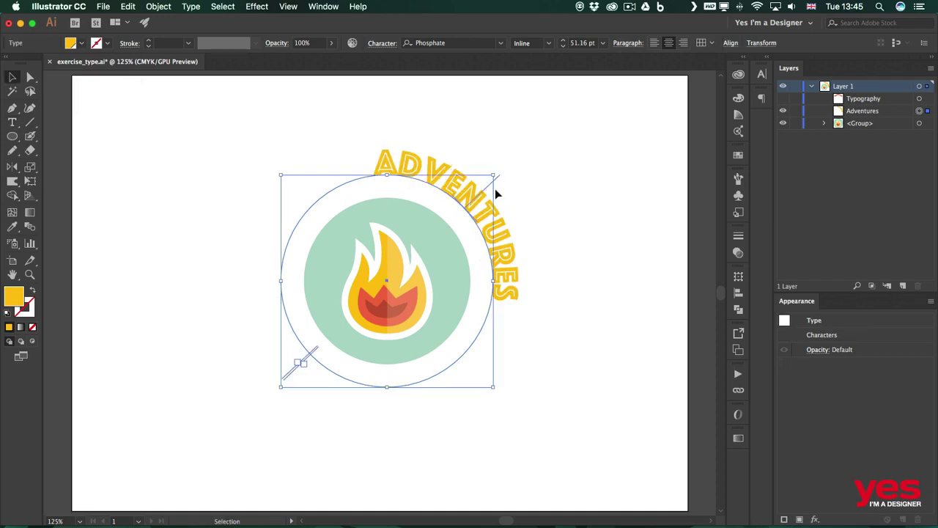
Reposition the Adventures text along its path and flip it to the inside, centred on the circle's bottom point
{"action": "left_click", "coordinate": [30, 76]}
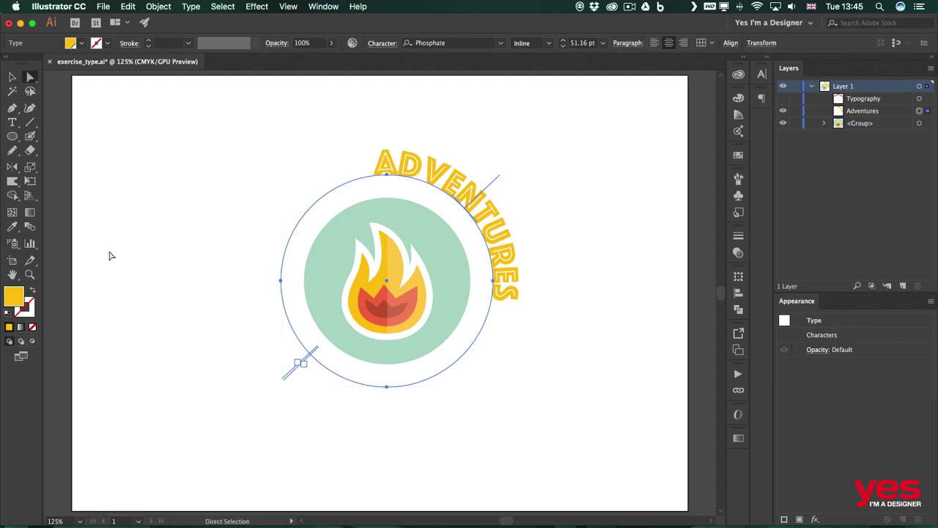
{"action": "left_click_drag", "start_coordinate": [287, 377], "coordinate": [496, 288]}
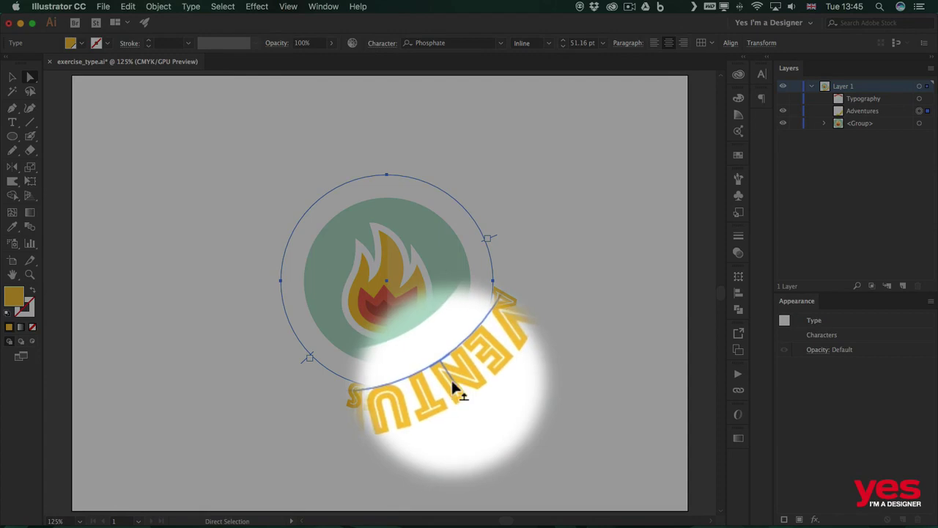
{"action": "left_click_drag", "start_coordinate": [452, 382], "coordinate": [388, 358]}
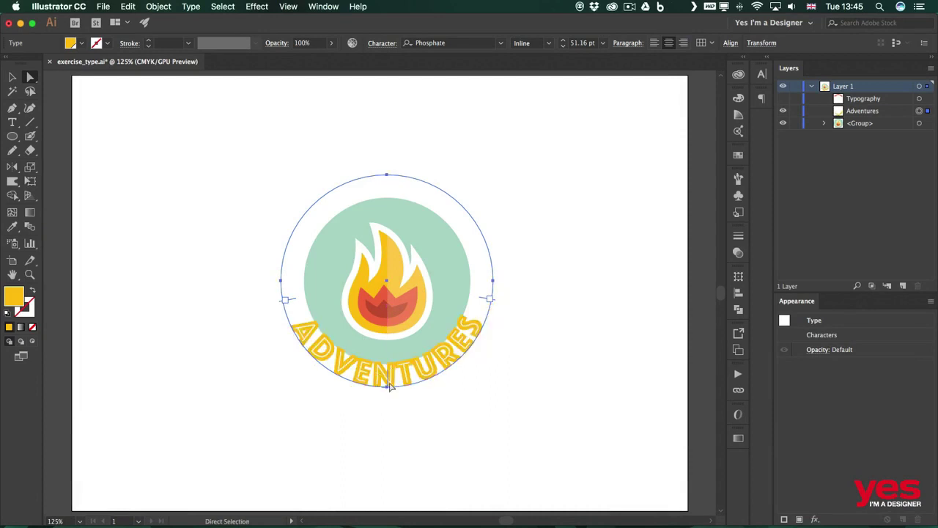
Align the start and end brackets of the Adventures text with the circle's left and right anchor points
{"action": "left_click_drag", "start_coordinate": [293, 300], "coordinate": [293, 282]}
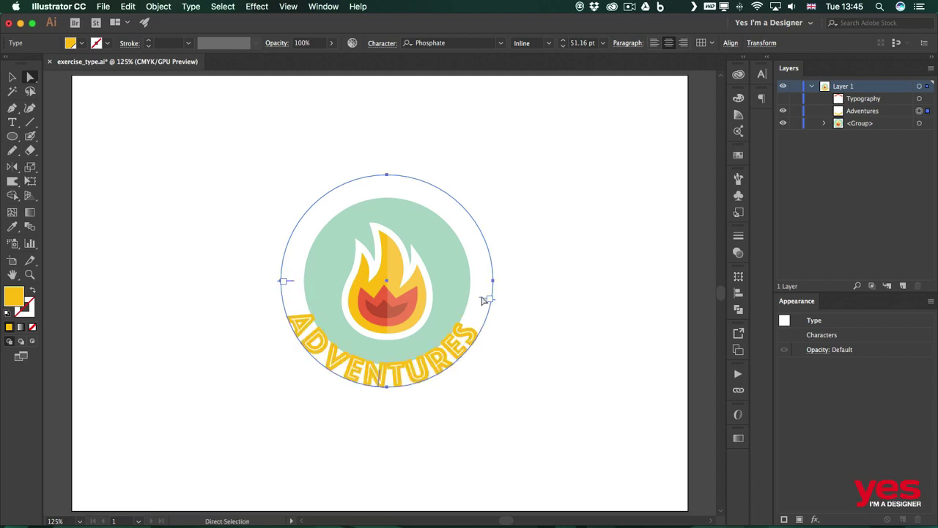
{"action": "left_click", "coordinate": [484, 301]}
{"action": "left_click", "coordinate": [490, 300]}
{"action": "left_click_drag", "start_coordinate": [484, 301], "coordinate": [487, 283]}
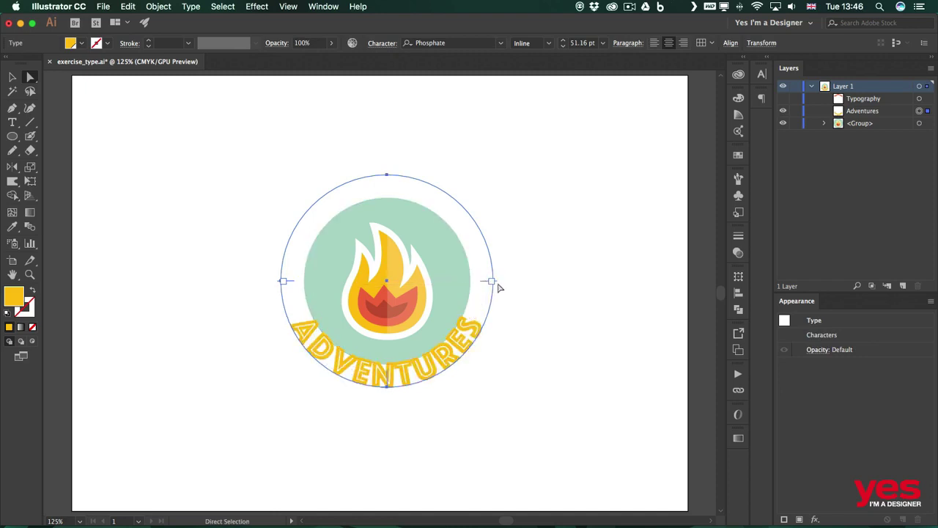
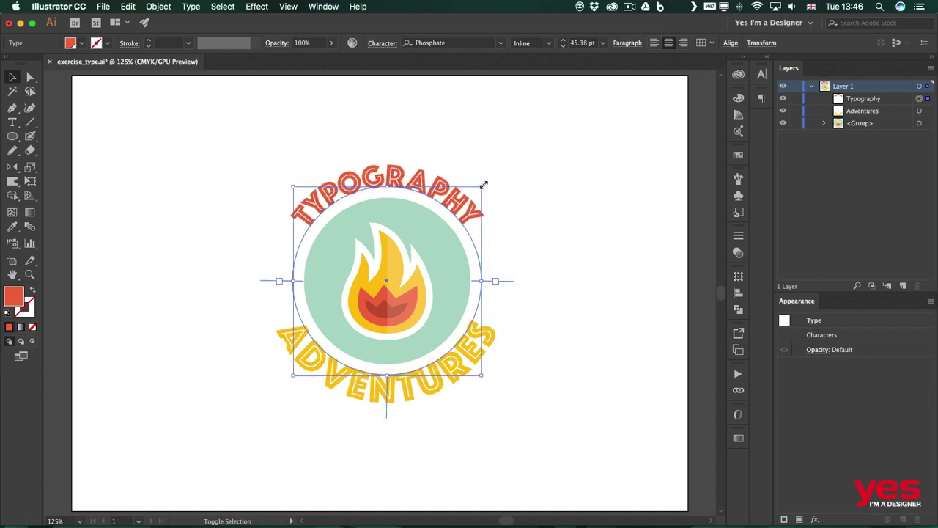
Set the font size of the whole Adventures word to 60 pt
{"action": "left_click", "coordinate": [570, 174]}
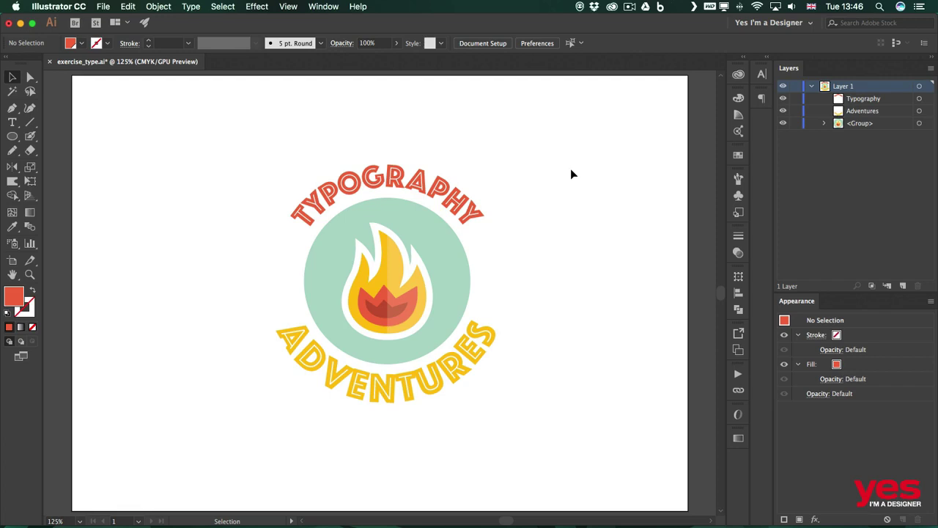
{"action": "double_click", "coordinate": [396, 390]}
{"action": "left_click_drag", "start_coordinate": [368, 387], "coordinate": [411, 396]}
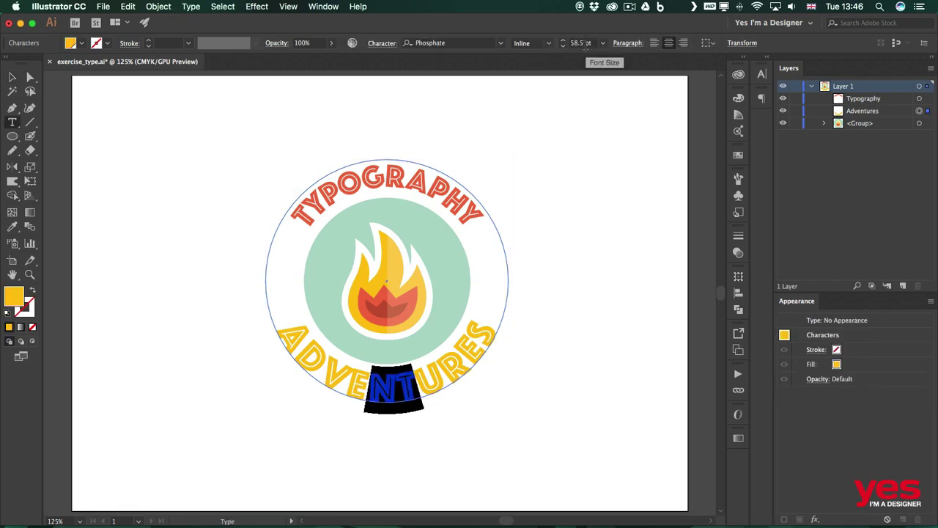
{"action": "key", "text": "super+a"}
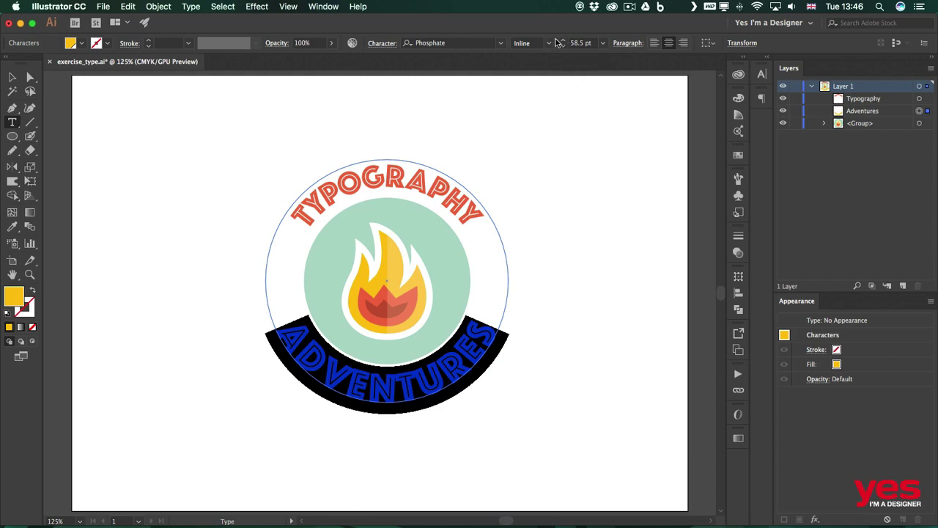
{"action": "left_click", "coordinate": [564, 40]}
{"action": "left_click", "coordinate": [563, 41]}
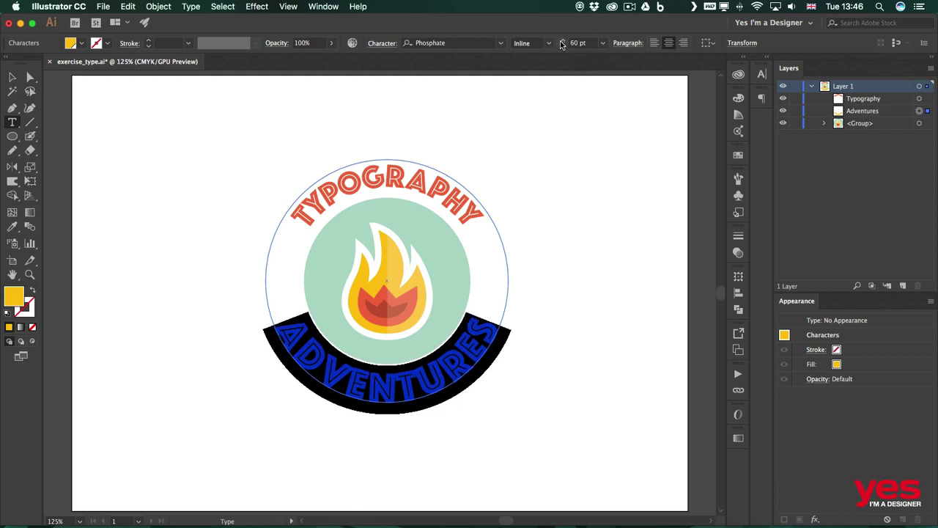
Set the font size of the whole Typography word to 60 pt, finish editing and deselect it
{"action": "left_click", "coordinate": [403, 173]}
{"action": "key", "text": "super+a"}
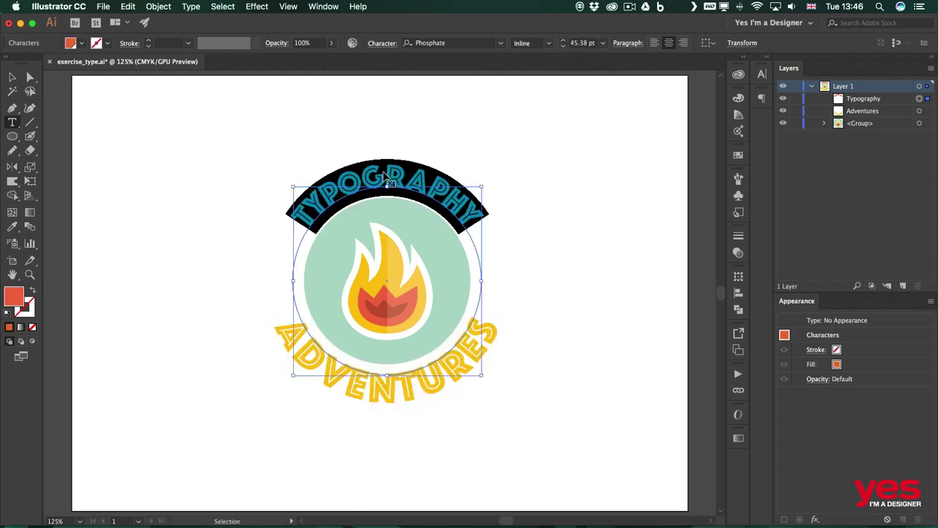
{"action": "left_click", "coordinate": [584, 44]}
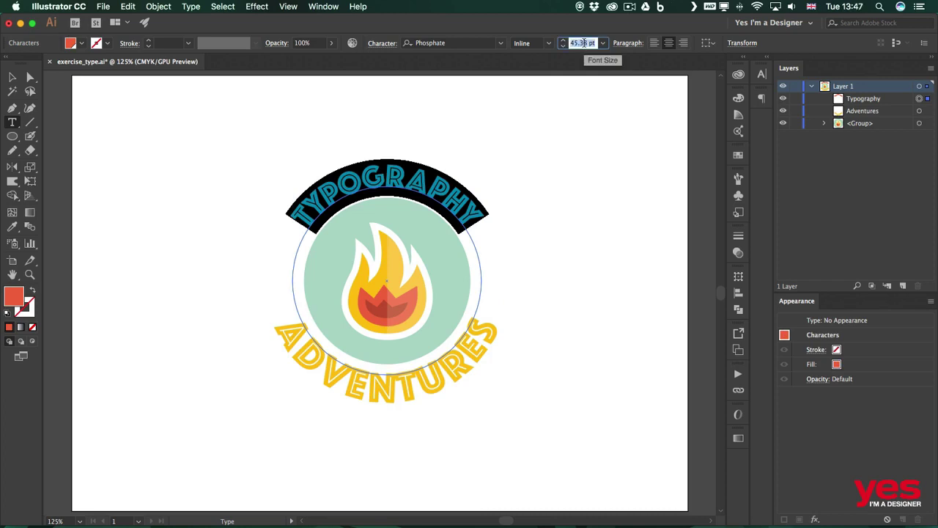
{"action": "type", "text": "60"}
{"action": "key", "text": "Return"}
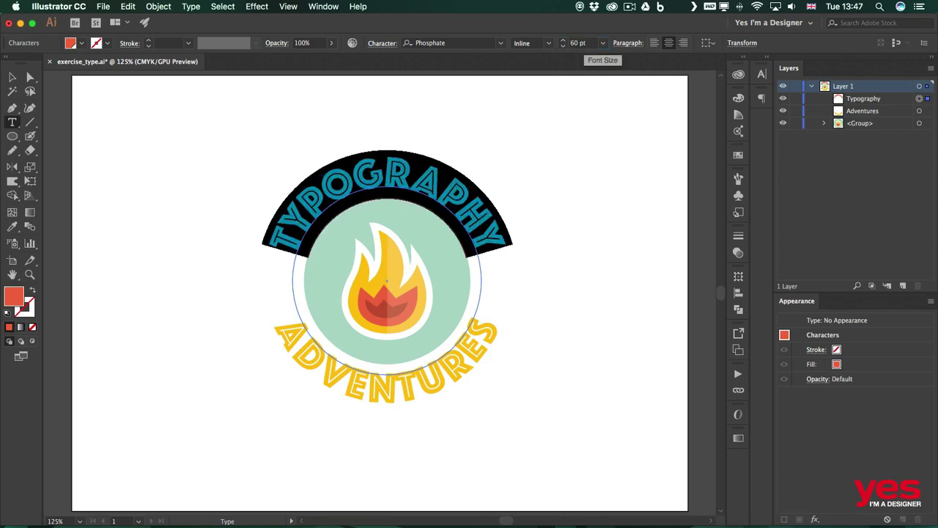
{"action": "key", "text": "Escape"}
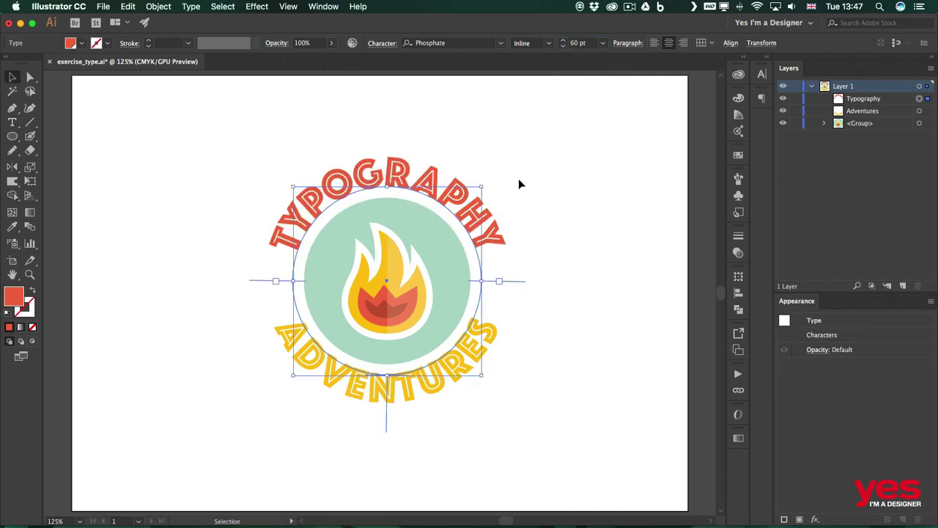
{"action": "left_click", "coordinate": [518, 180]}
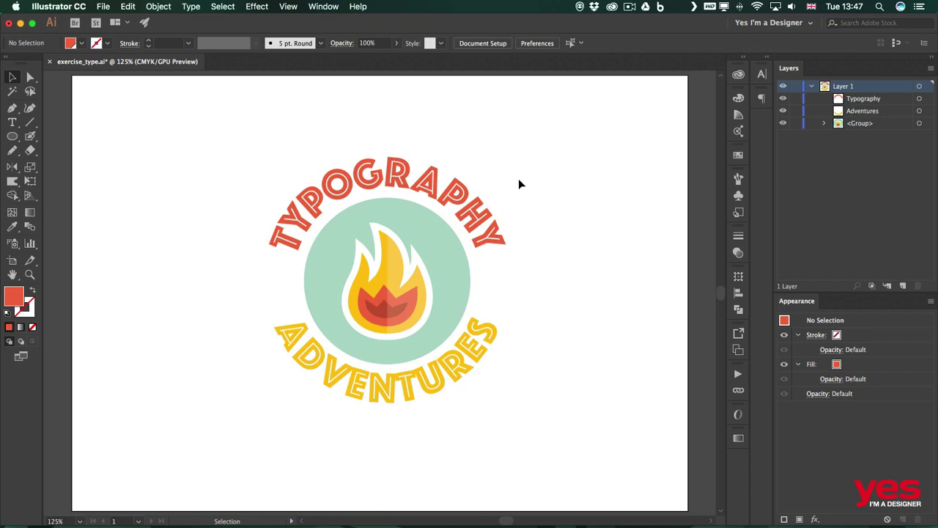
Adjust the kerning between the letters of Adventures to even out the spacing, finish editing and deselect the text
{"action": "key", "text": "t"}
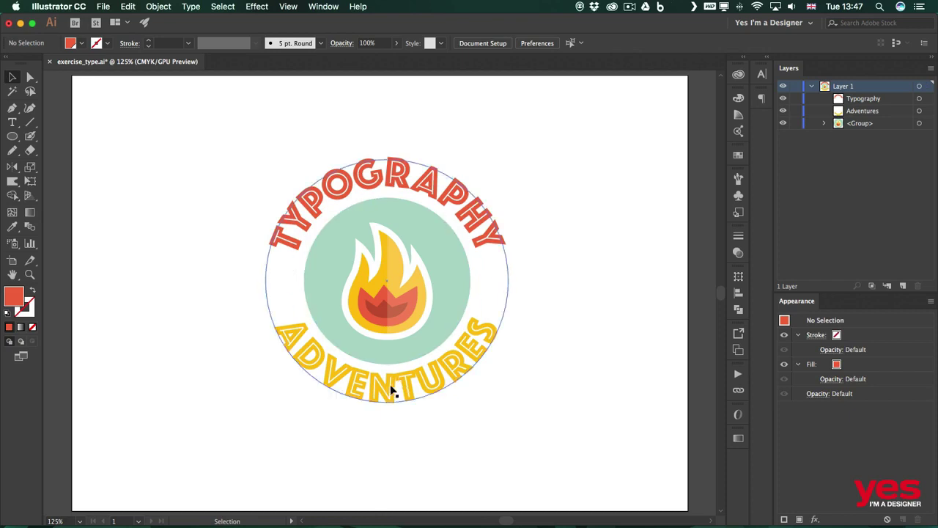
{"action": "left_click", "coordinate": [397, 385]}
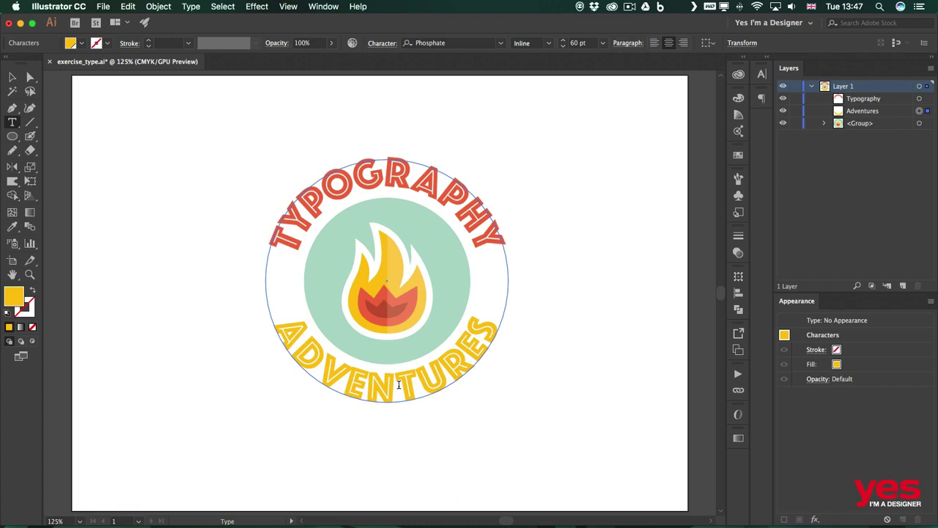
{"action": "key", "text": "space"}
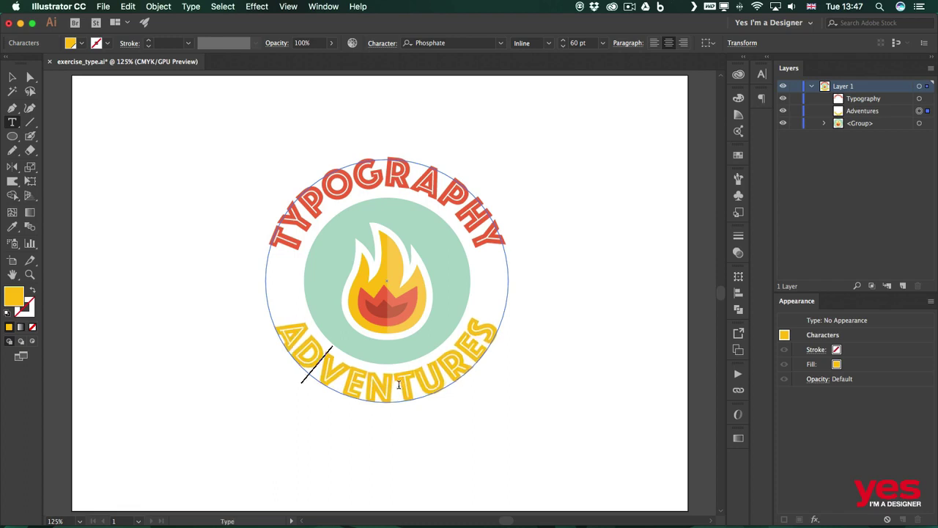
{"action": "left_click", "coordinate": [451, 361]}
{"action": "key", "text": "Escape"}
{"action": "left_click", "coordinate": [557, 328]}
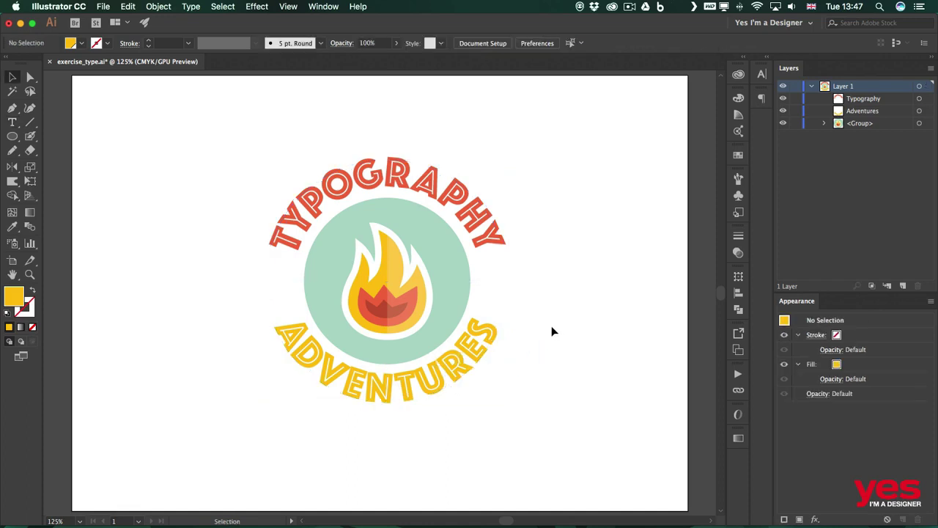